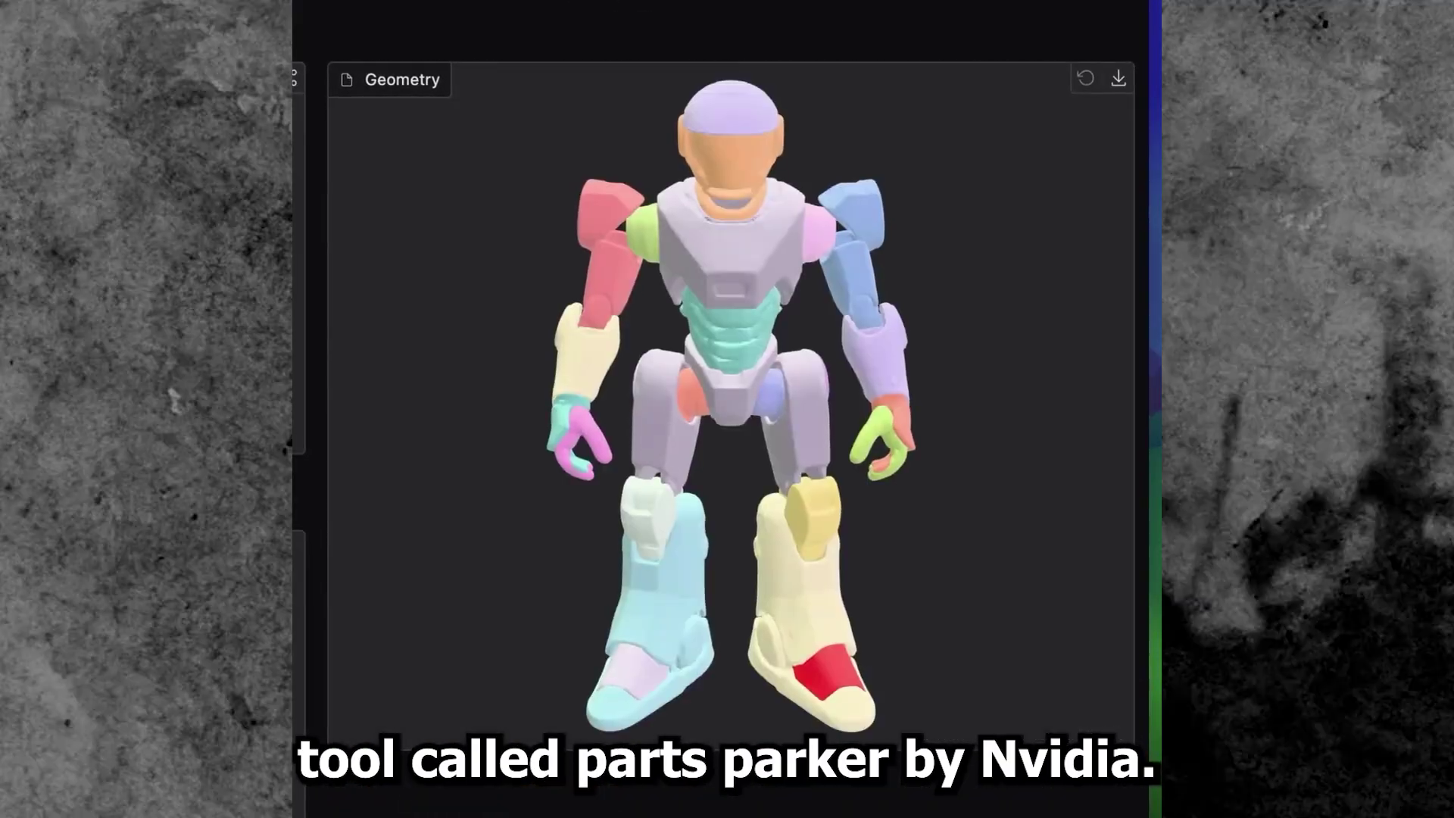
drag(649, 448, 1007, 454)
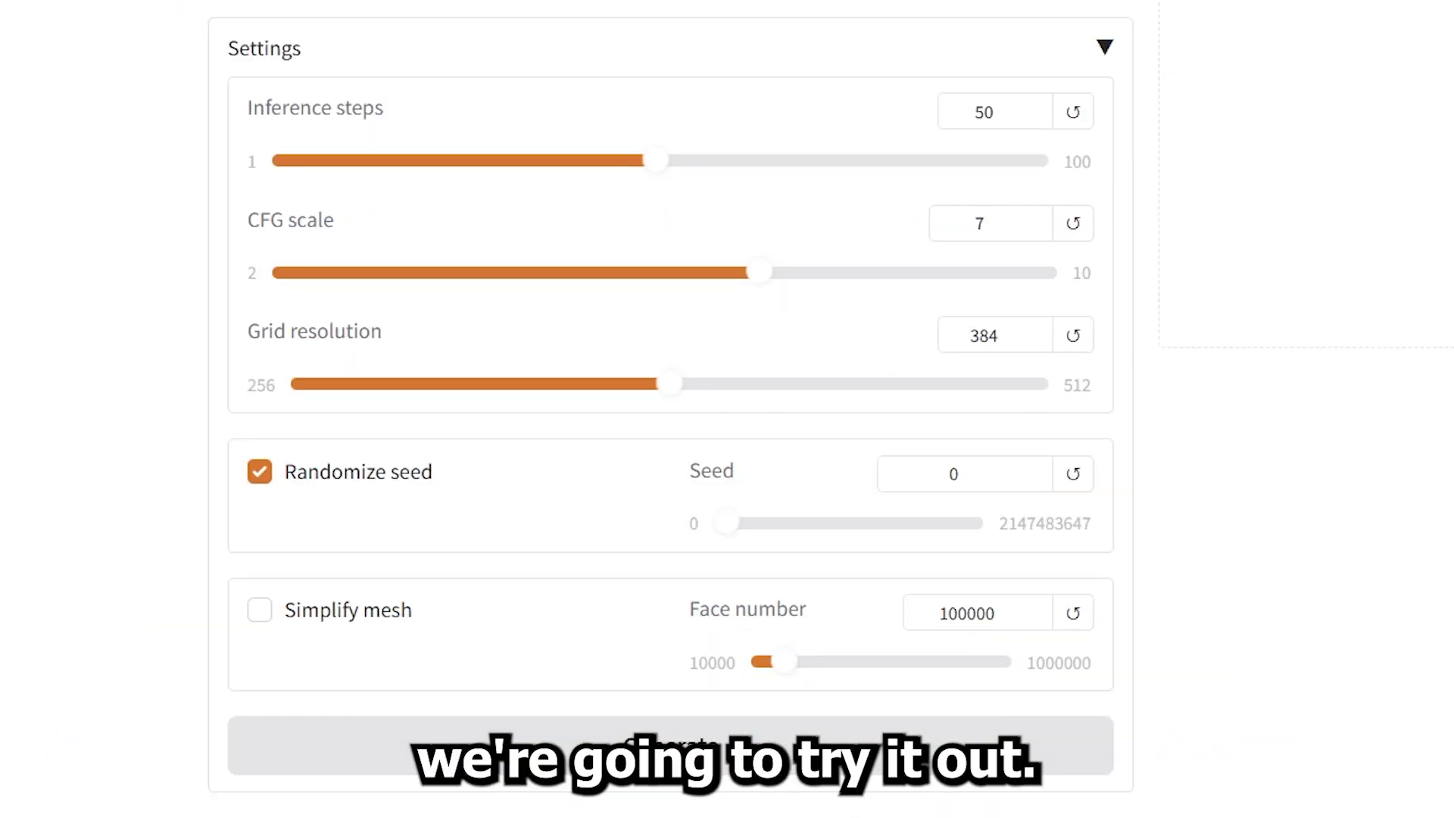
Upload the robot picture view-graphic-3d-robot.jpg as the input image
scroll(791, 280, up, 8)
click(524, 330)
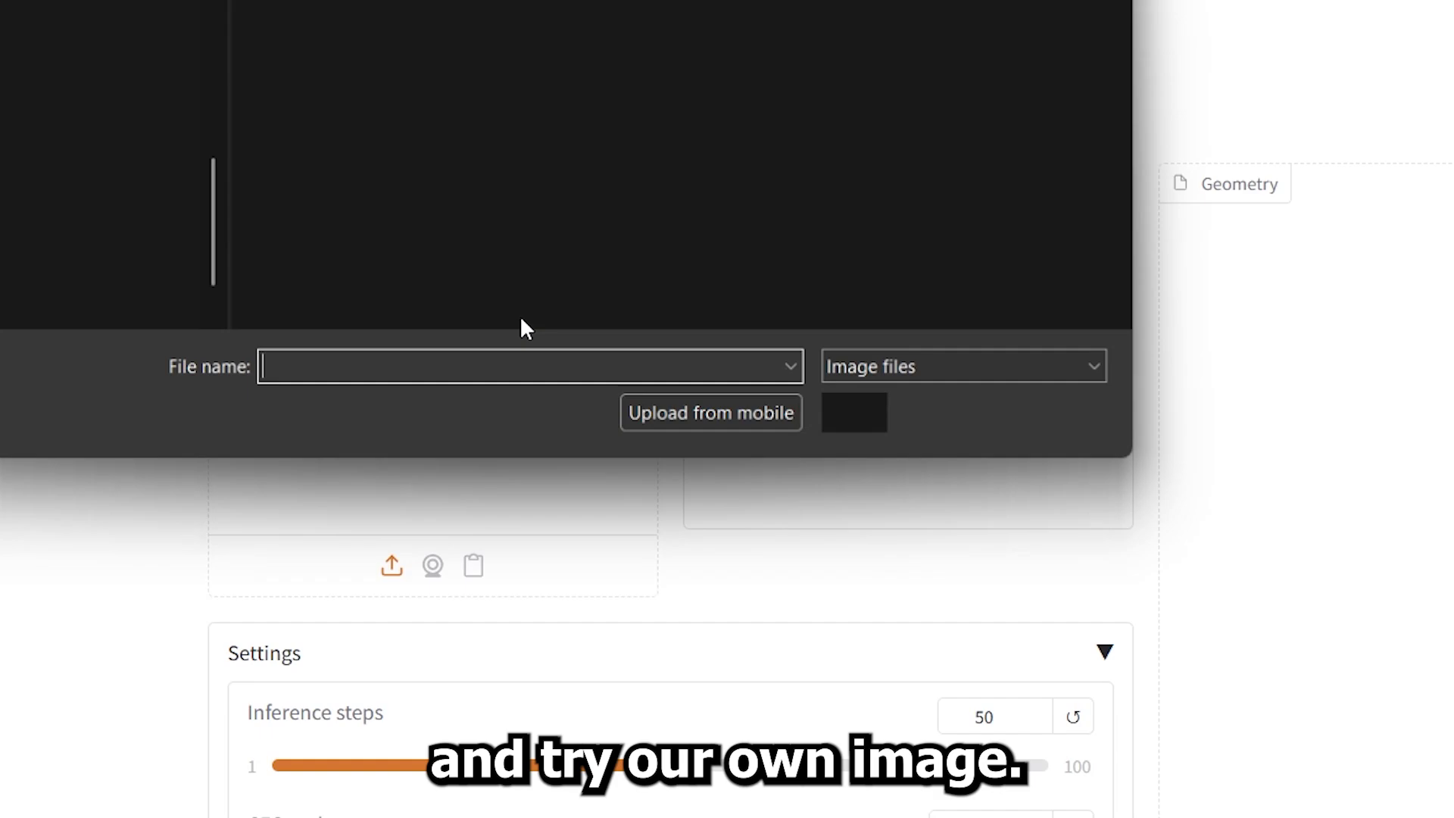
scroll(106, 128, up, 5)
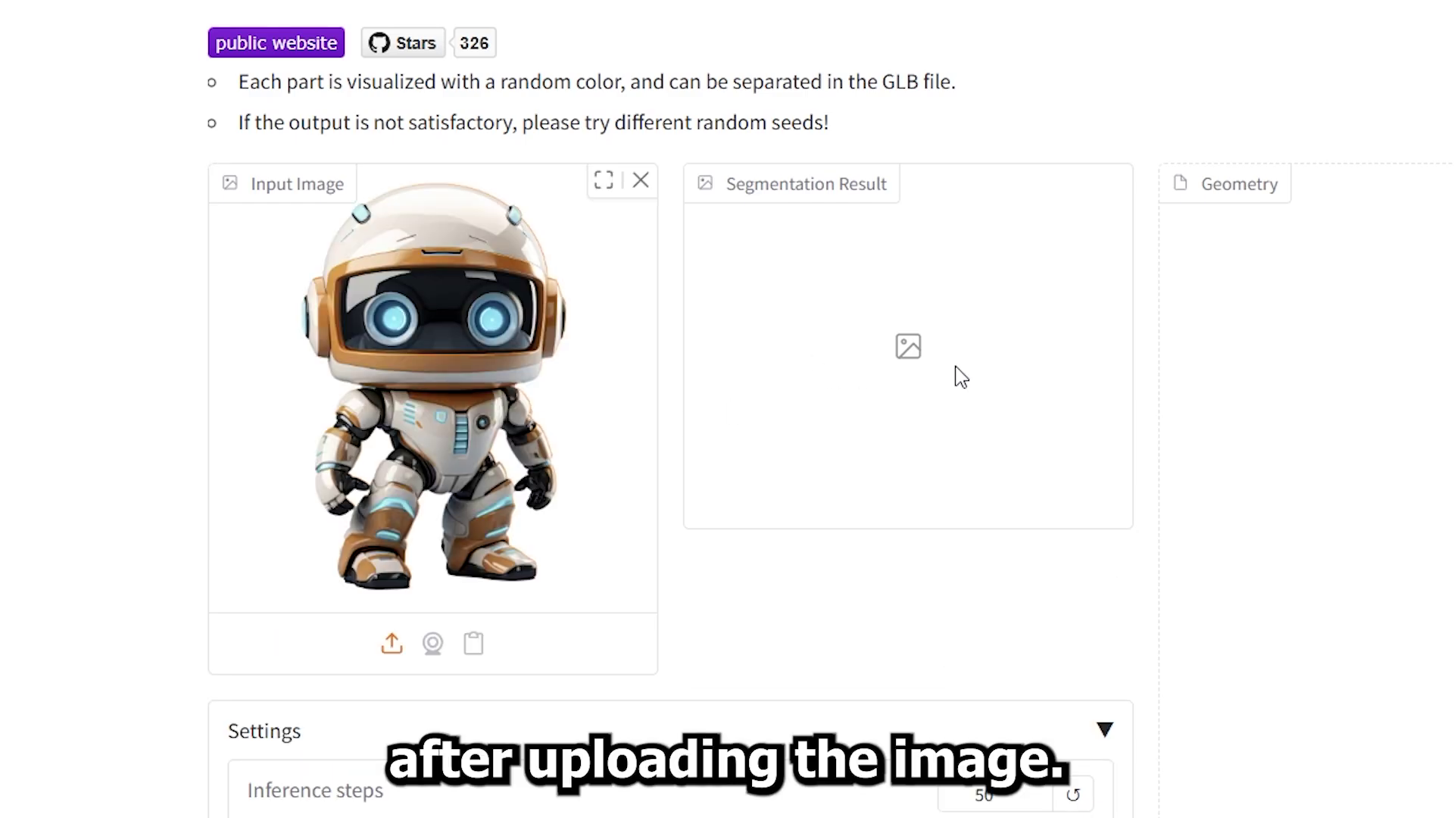
Generate the robot's 3D geometry with the default settings and download the resulting model
scroll(1325, 602, down, 6)
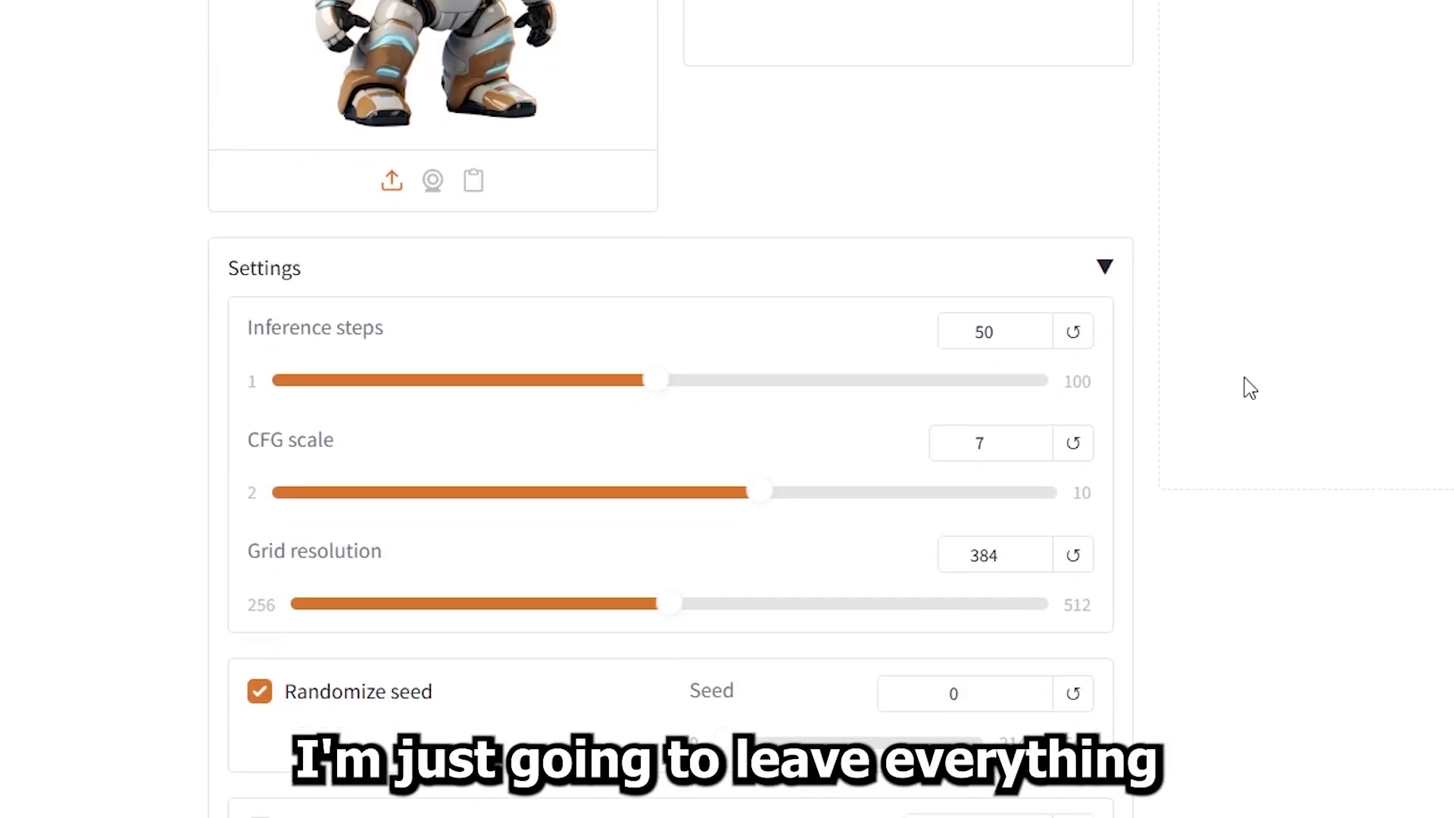
scroll(1307, 496, down, 2)
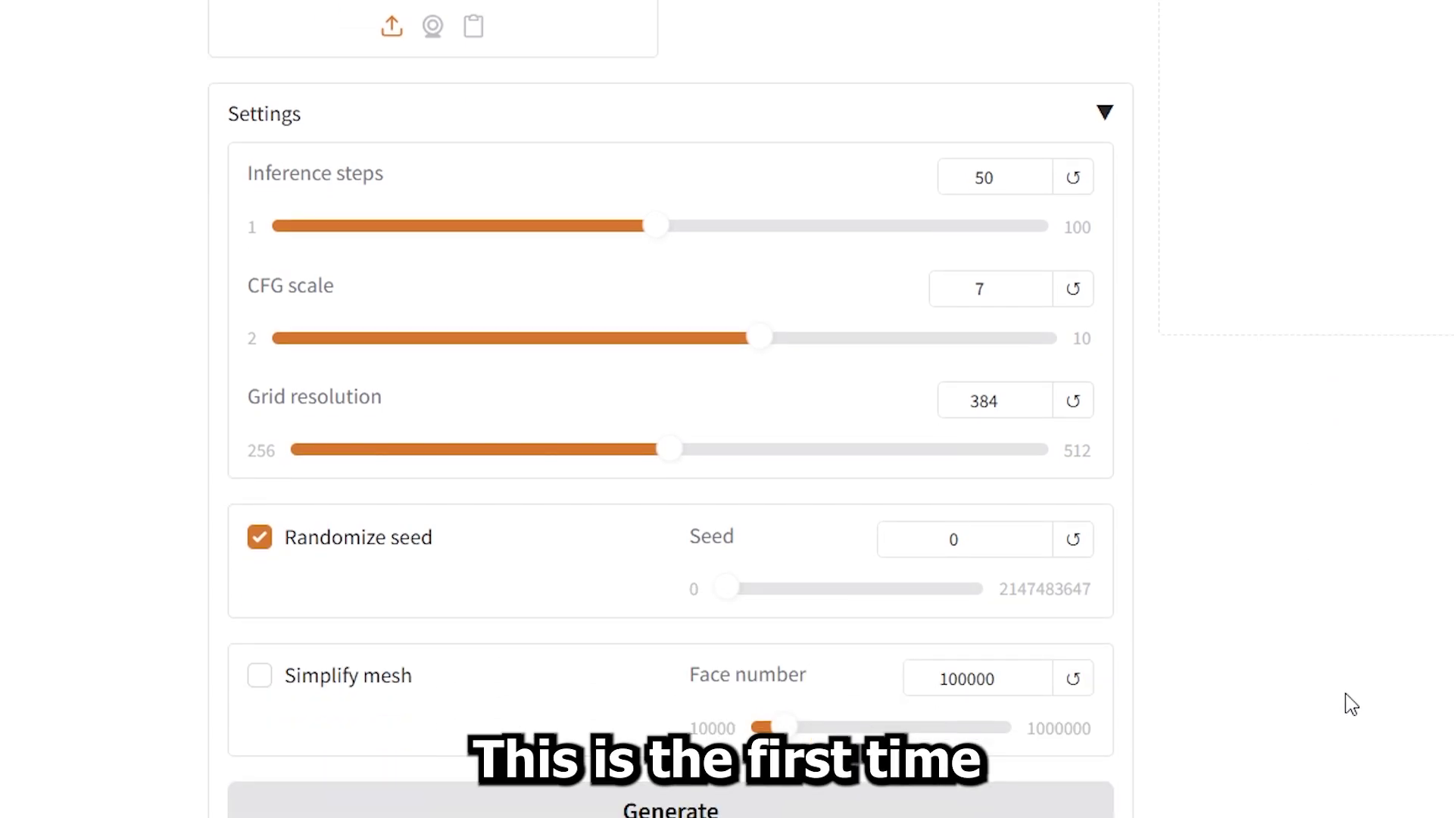
scroll(1352, 705, up, 6)
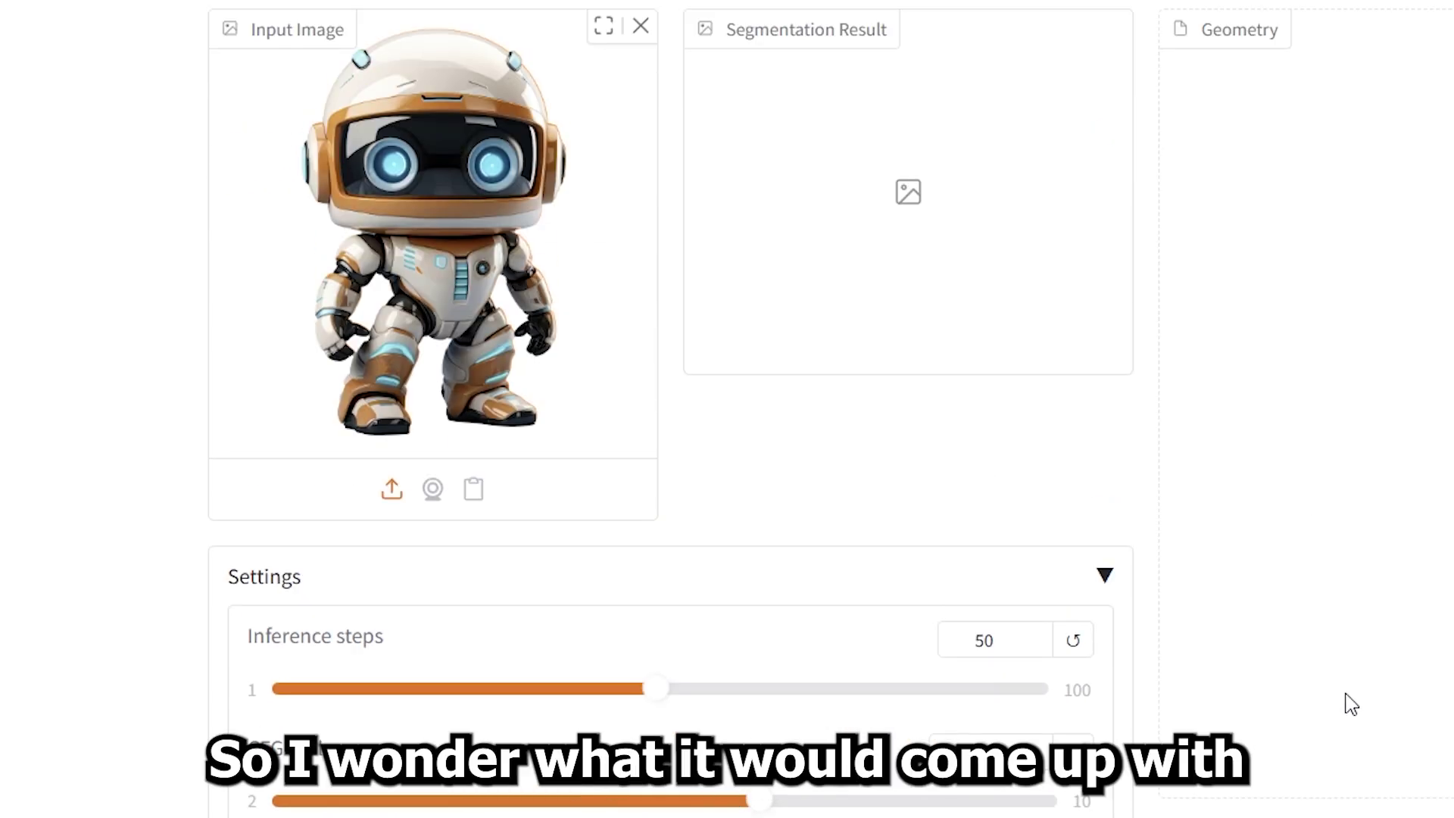
scroll(1351, 704, down, 6)
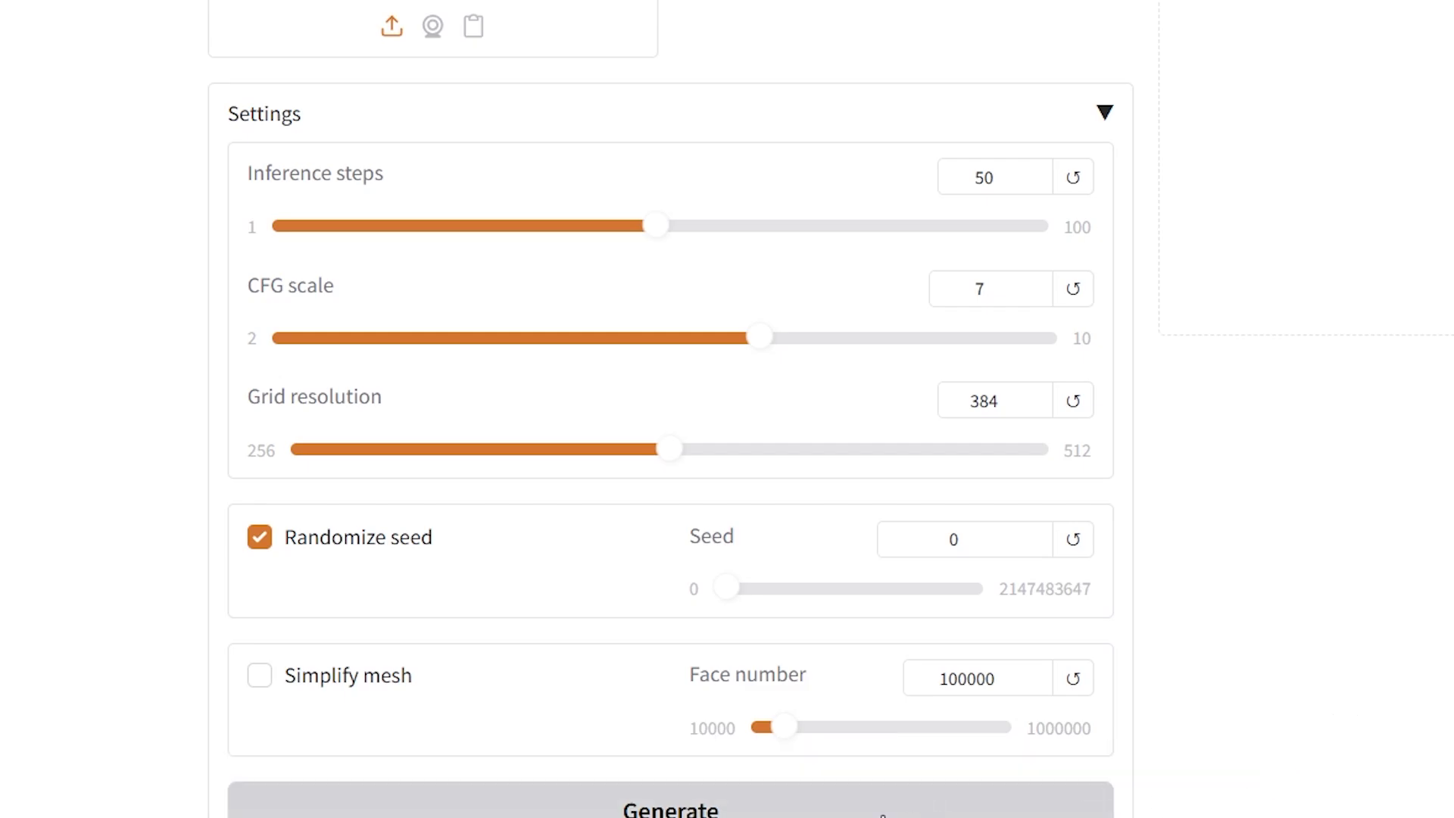
scroll(1412, 475, up, 6)
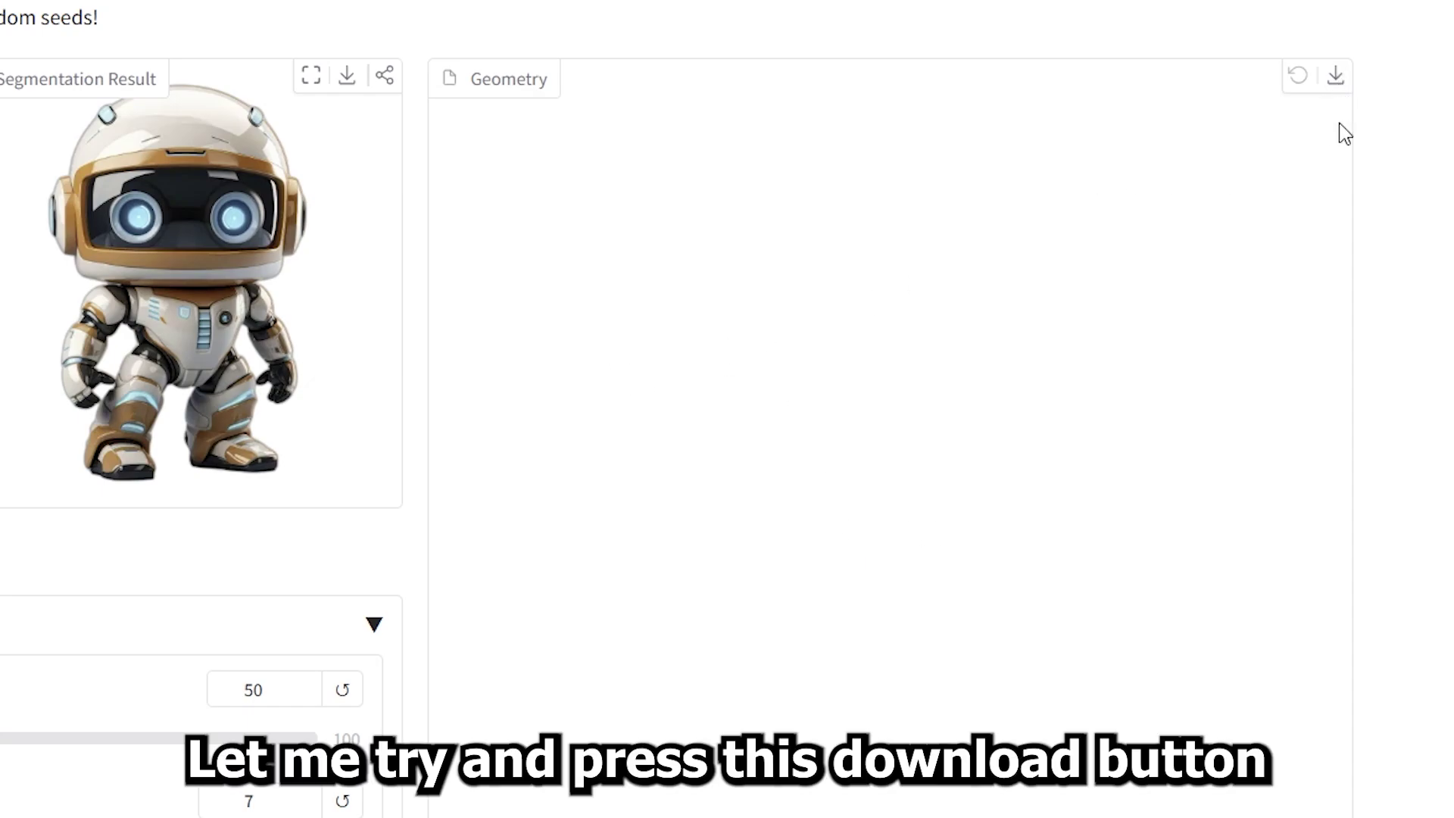
click(1335, 75)
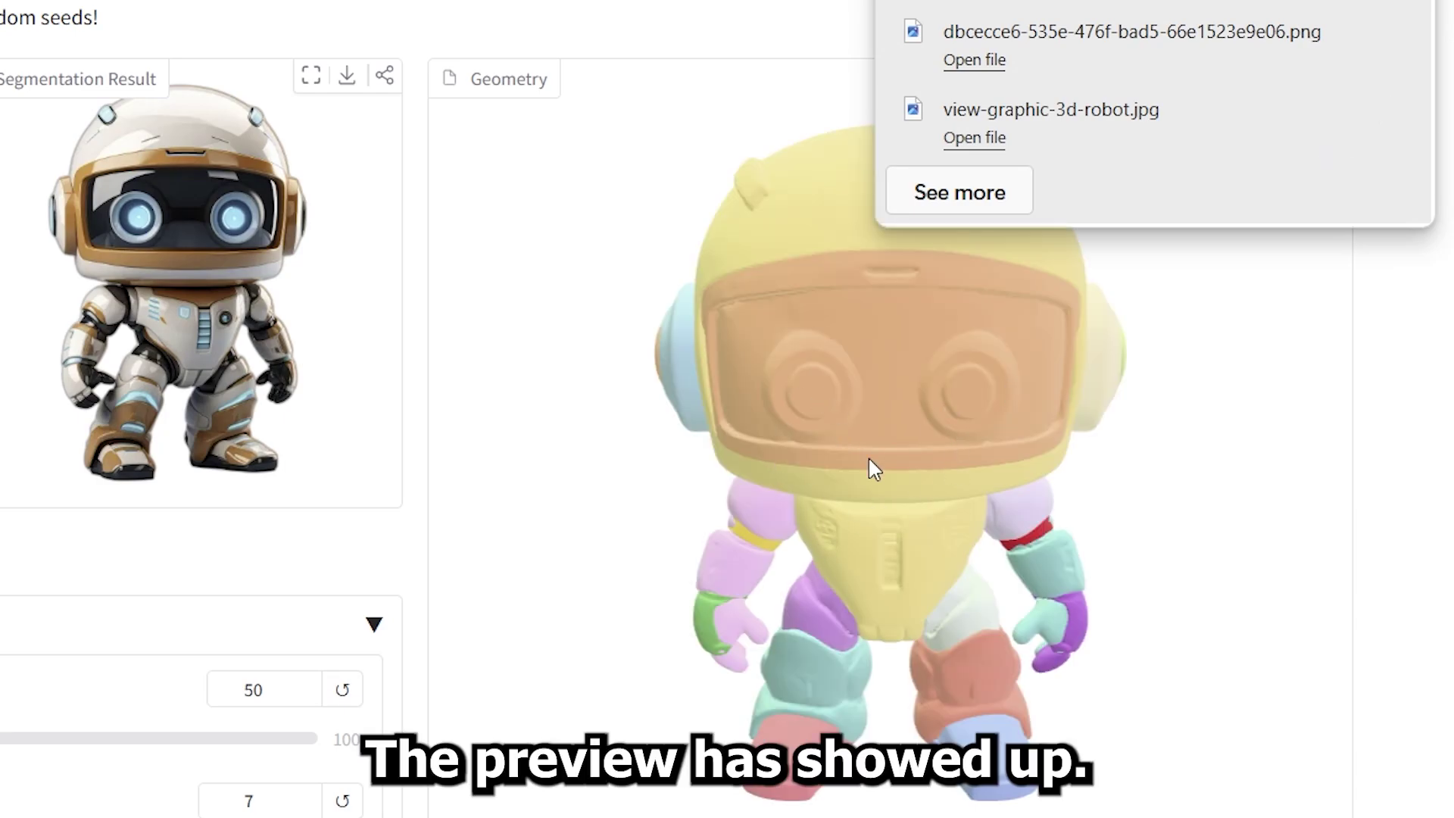
Examine the colour-coded parts of the generated robot in the geometry preview from the front and both sides
drag(911, 452, 965, 573)
scroll(973, 572, down, 2)
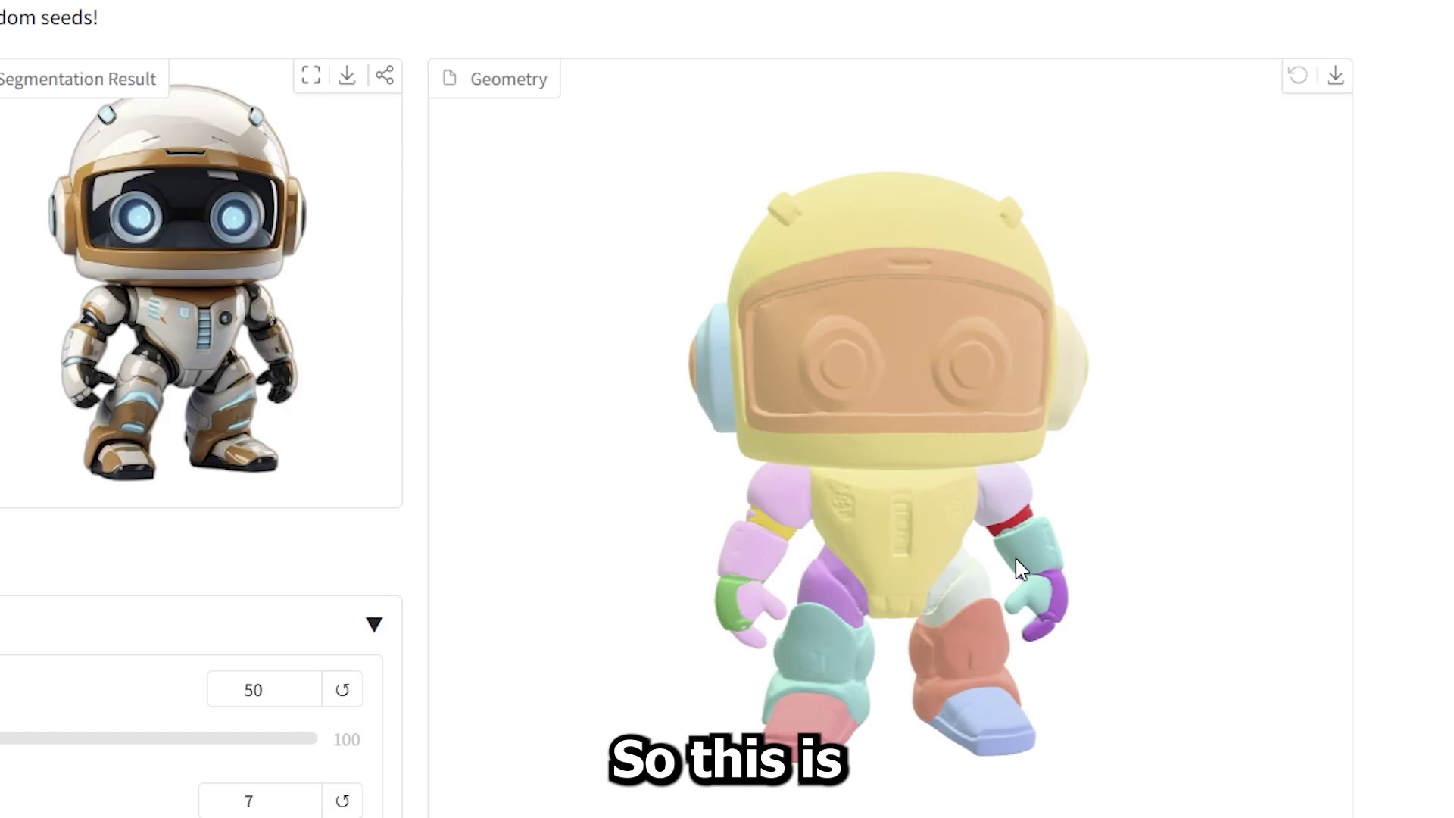
drag(982, 411, 1055, 444)
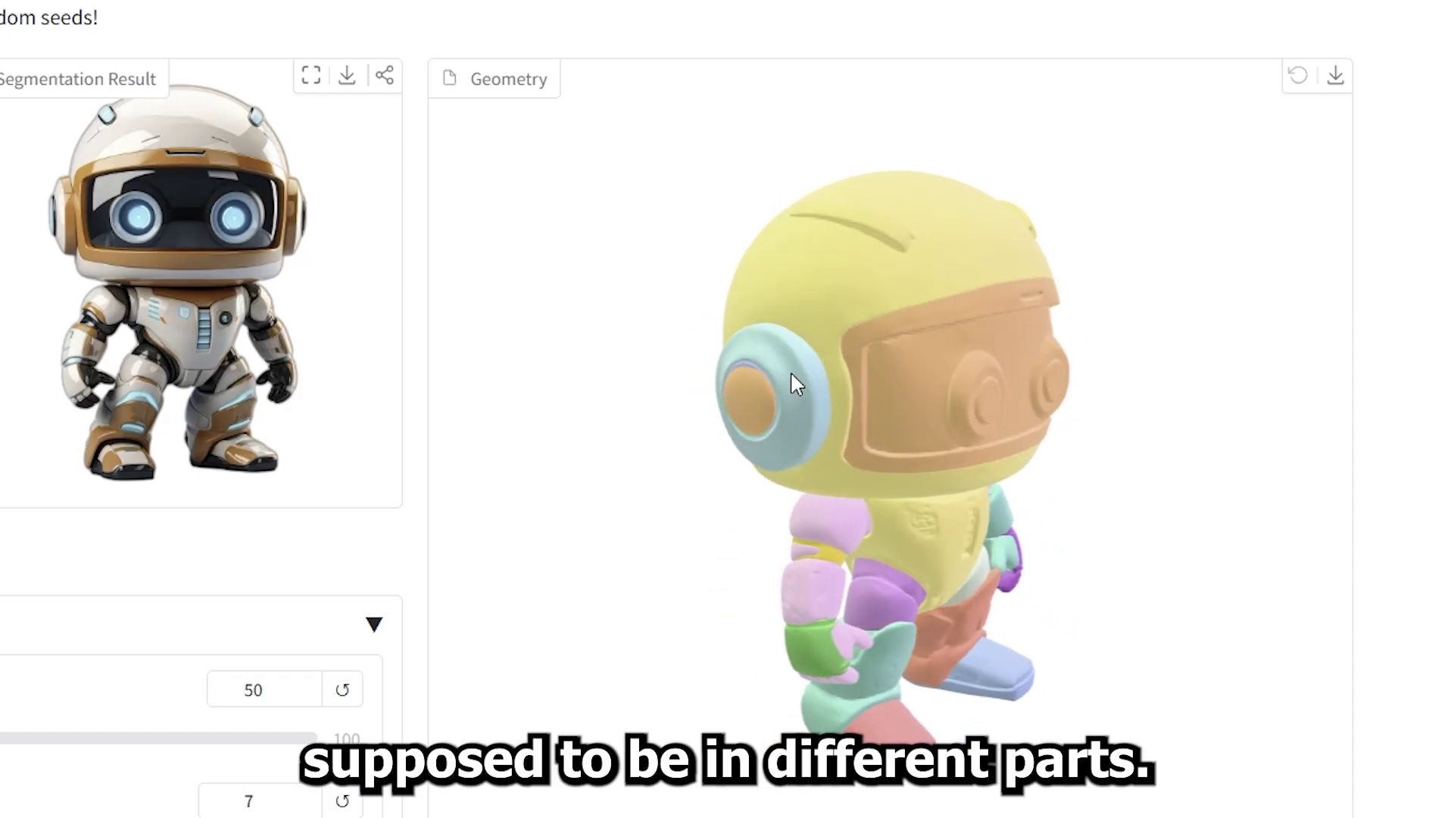
drag(916, 337, 963, 393)
scroll(1102, 335, down, 2)
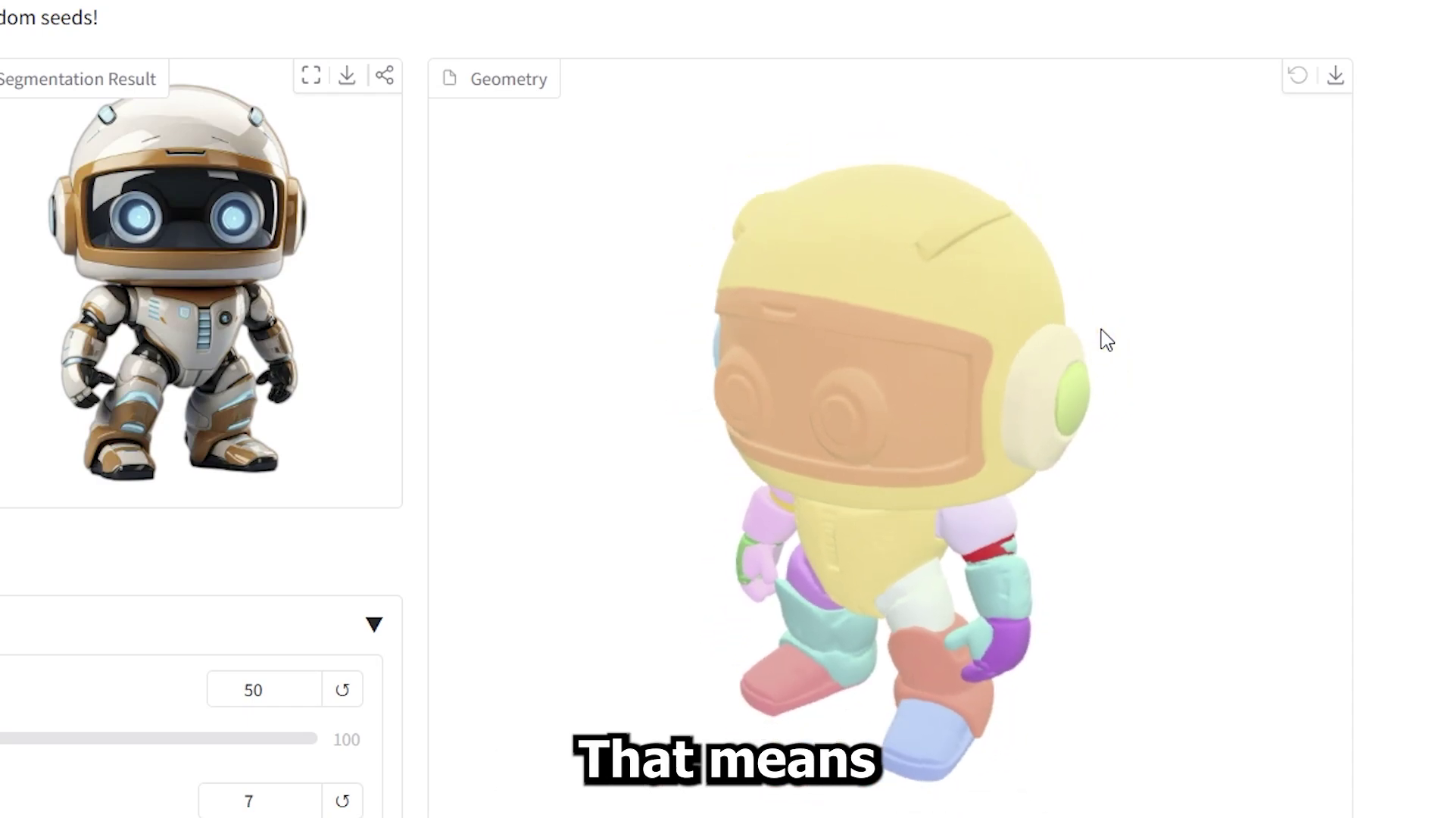
drag(797, 415, 772, 402)
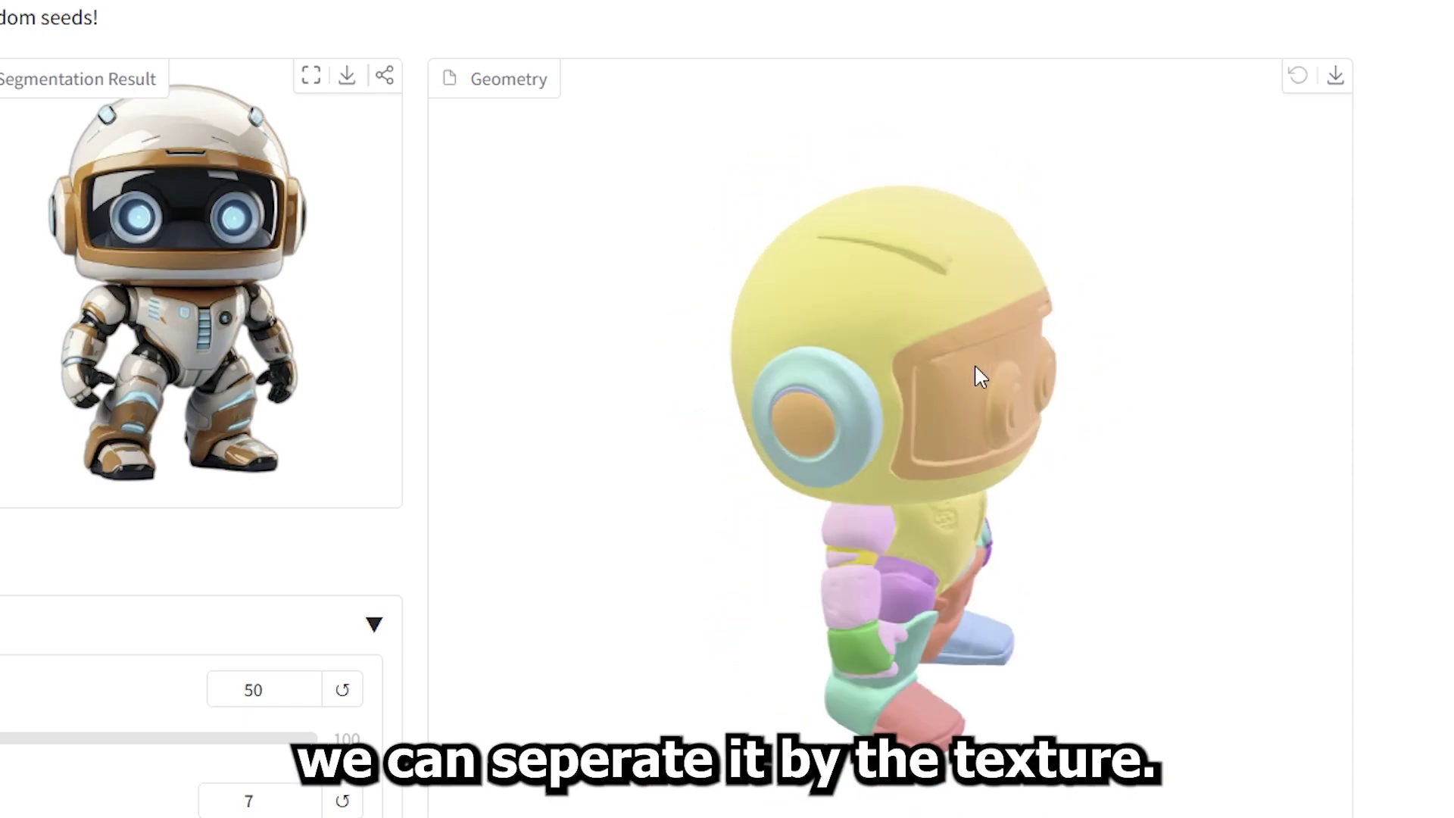
drag(1025, 468, 1016, 392)
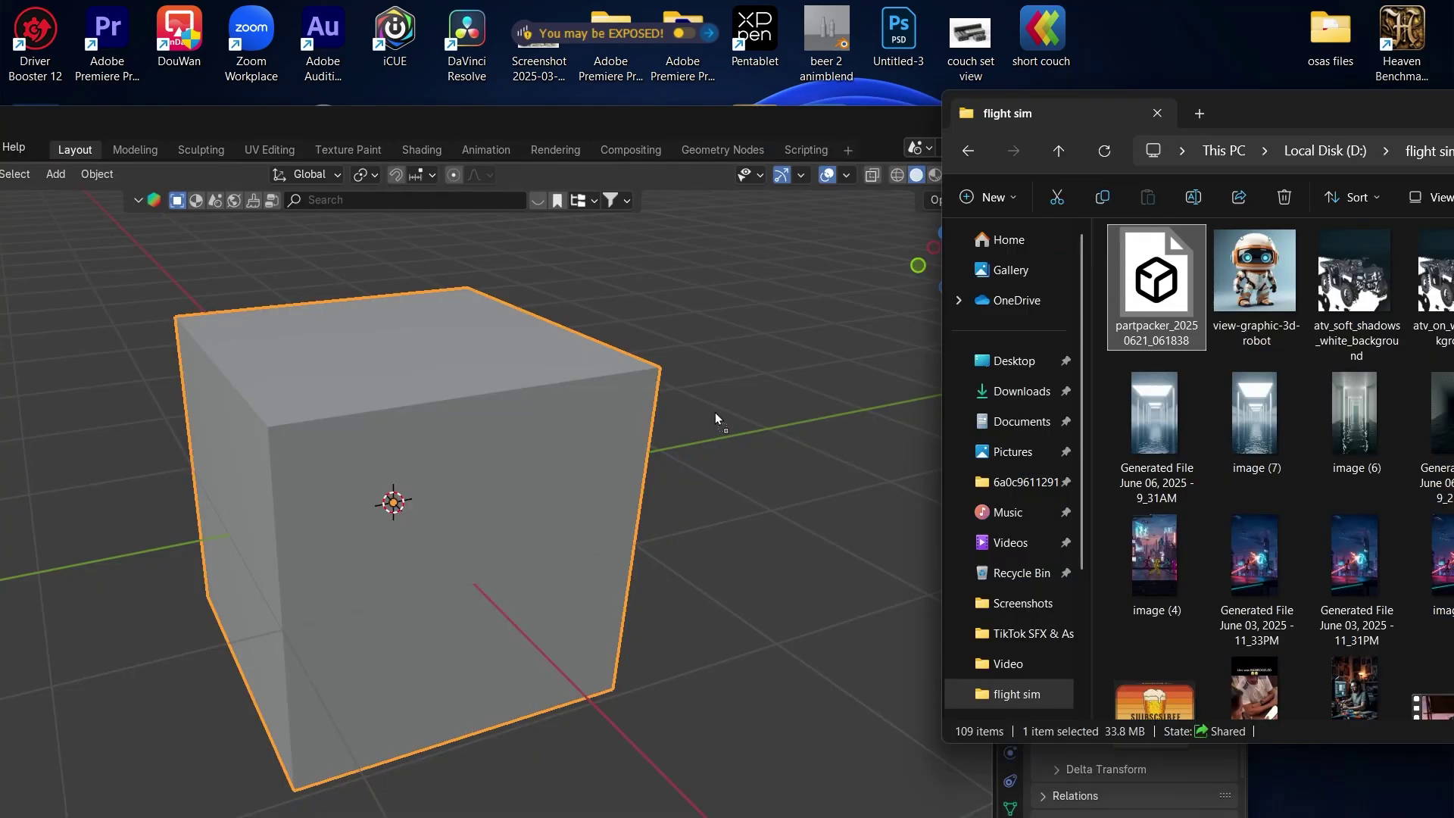
Import the downloaded file partpacker_20250621_061838 into Blender and hide the default cube
drag(715, 412, 719, 413)
click(660, 790)
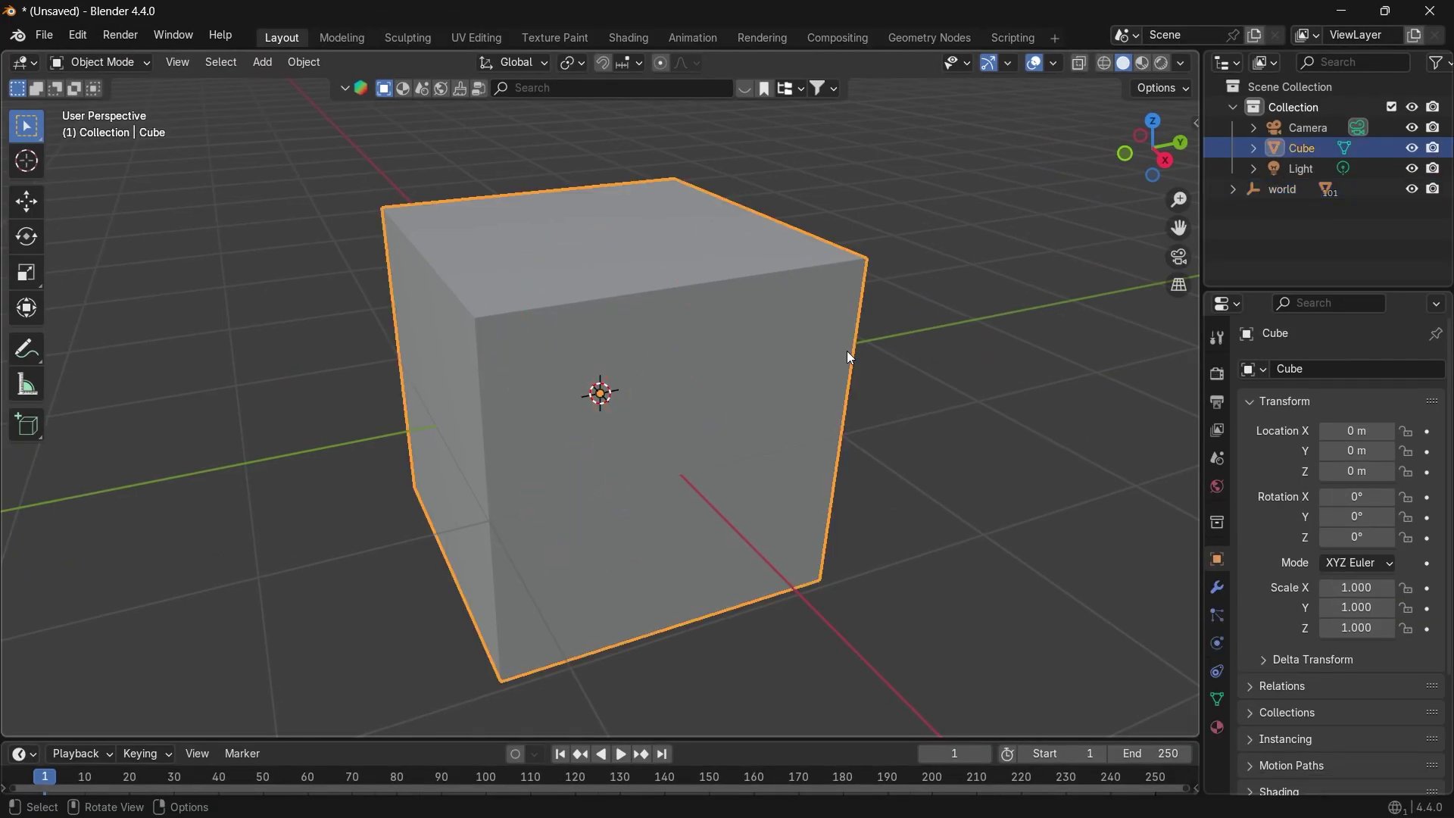
key(h)
middle_drag(660, 462, 871, 326)
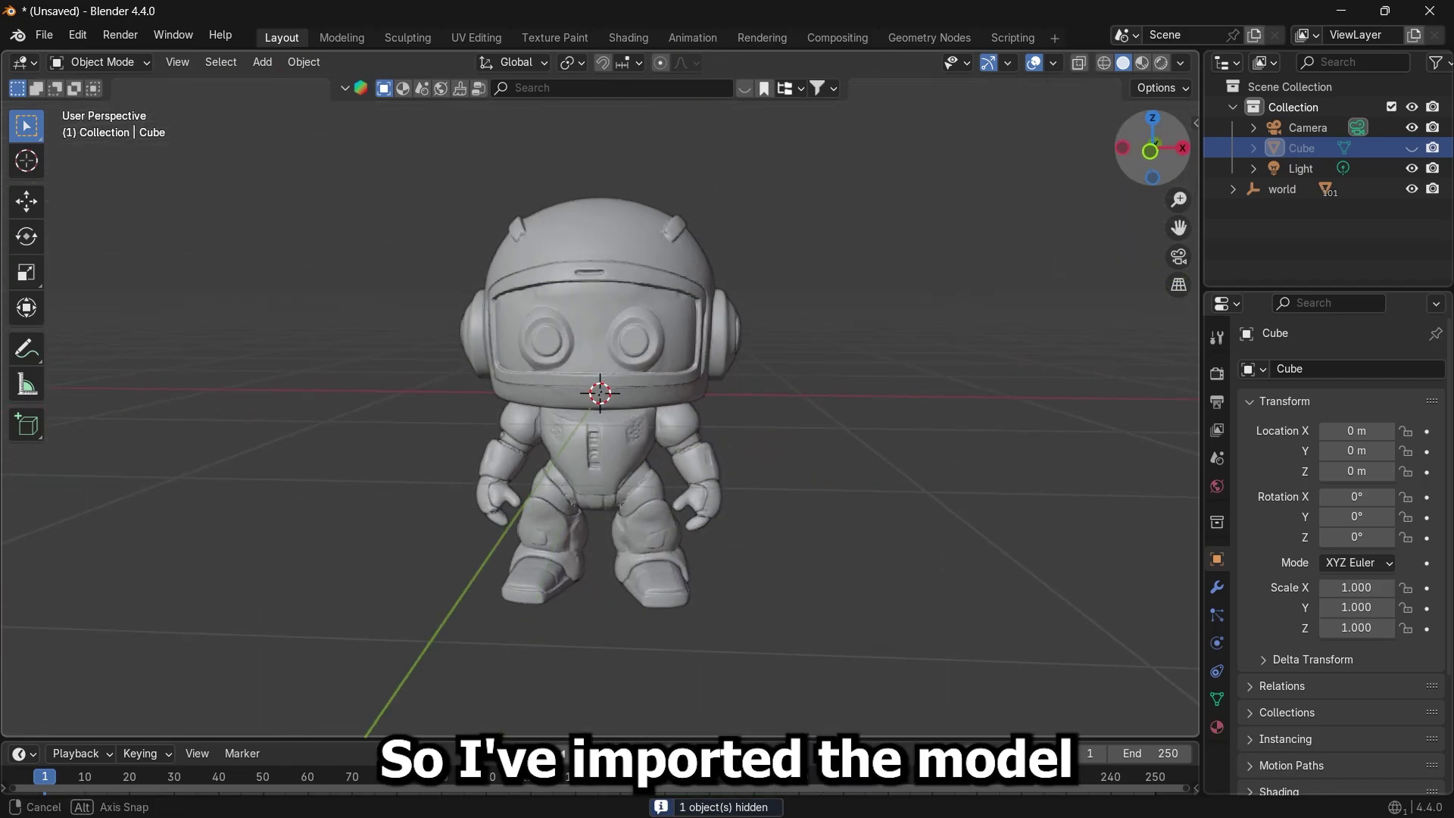
Enable Cavity in the viewport shading to emphasise the robot's surface detail
click(1181, 64)
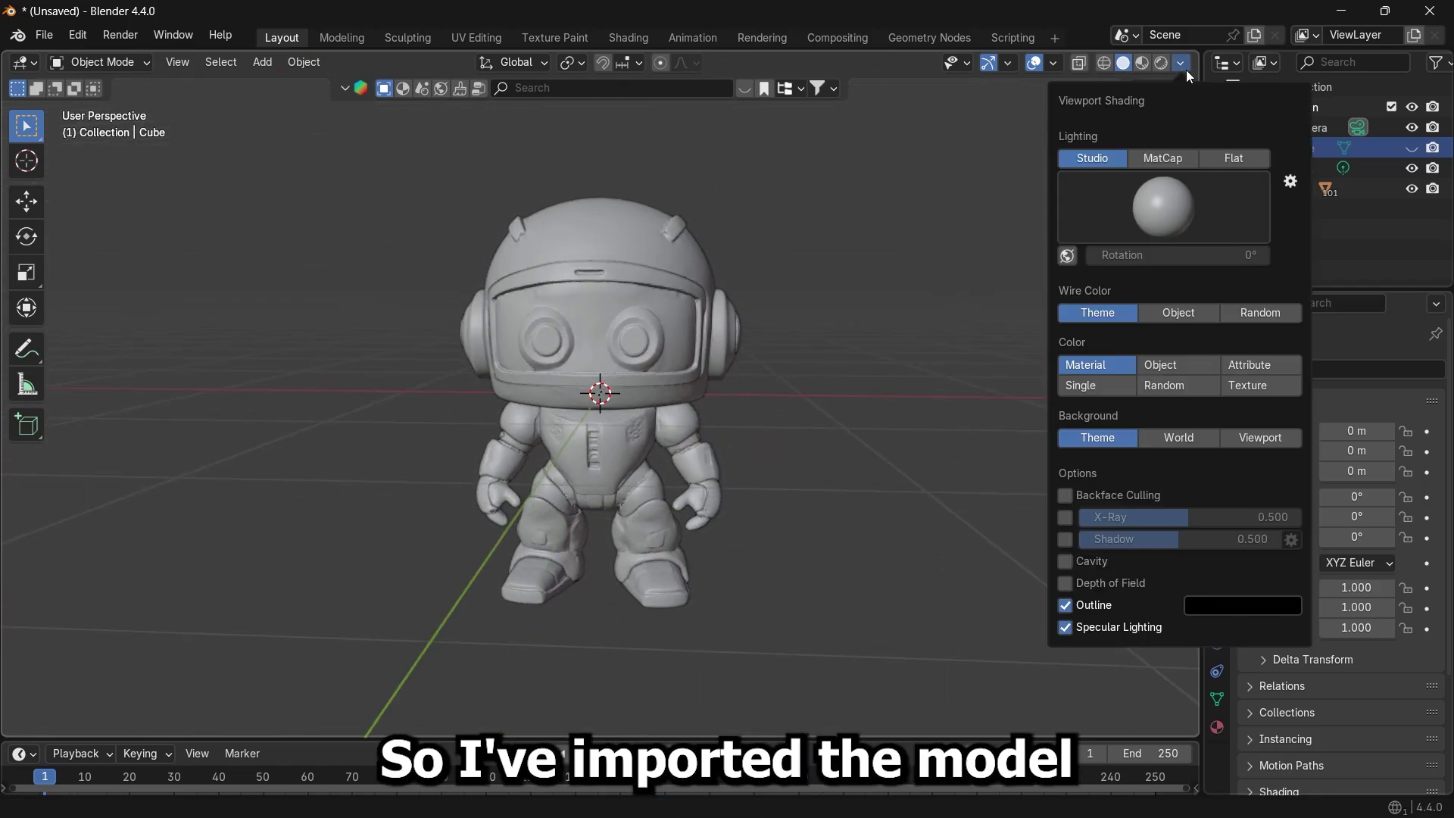
click(1066, 563)
mouse_move(1144, 160)
mouse_down()
mouse_move(1192, 140)
mouse_move(1238, 150)
mouse_move(1022, 169)
mouse_move(1011, 208)
mouse_move(1155, 186)
mouse_up()
scroll(788, 419, up, 3)
scroll(865, 317, down, 3)
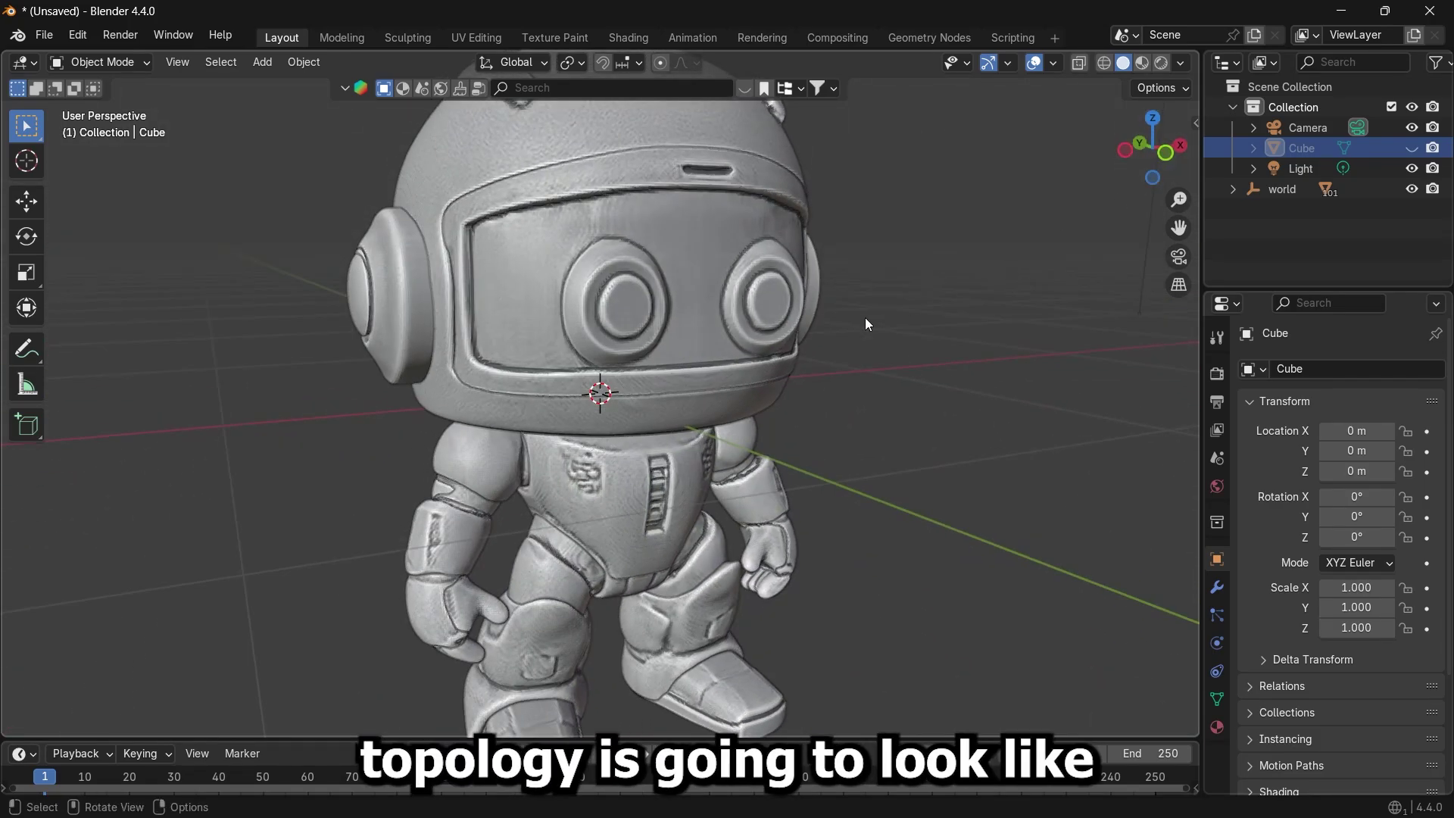
Open the combined helmet and torso mesh in Edit Mode, deselect its geometry and examine the topology up close
click(537, 225)
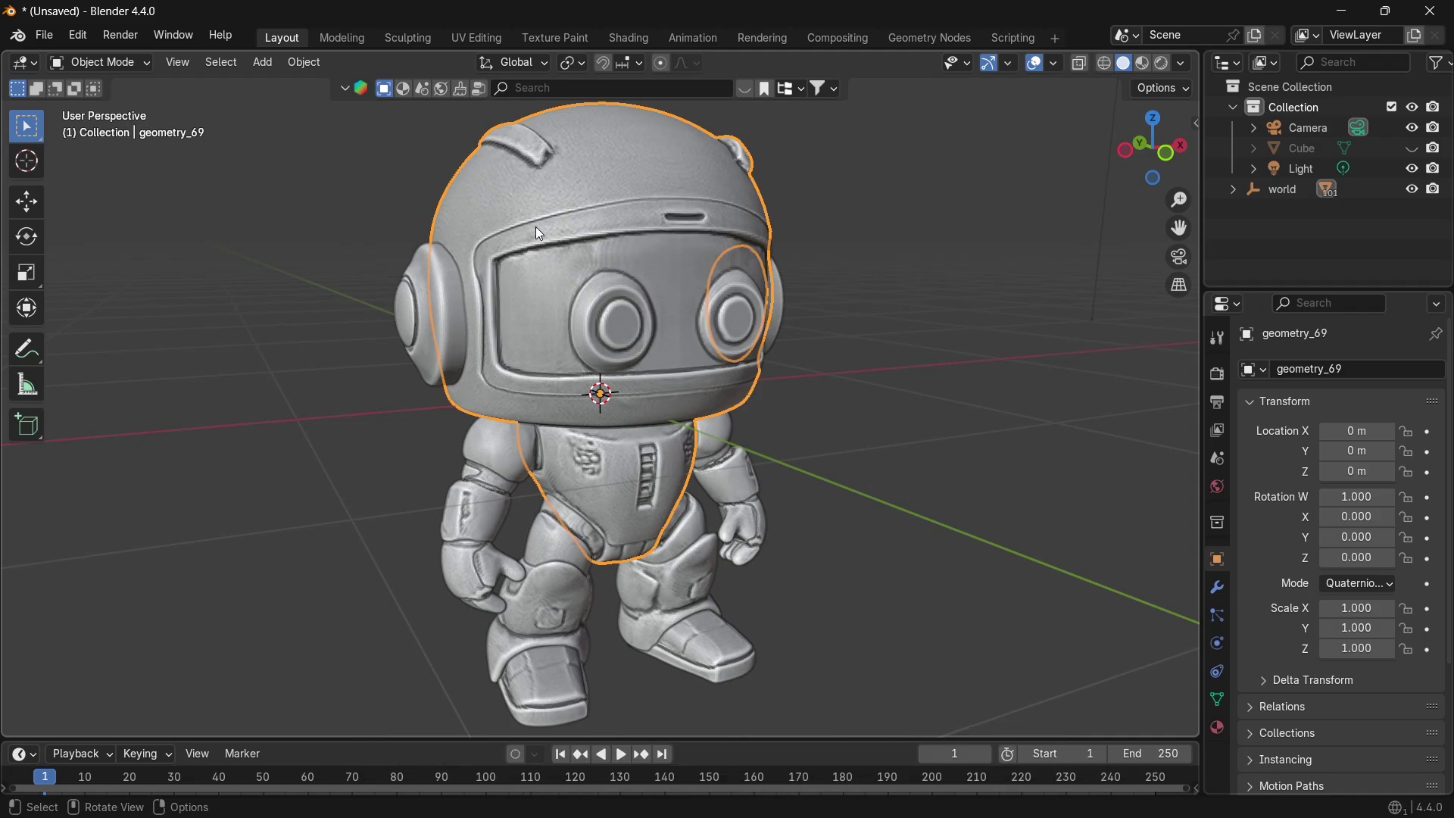
key(Tab)
scroll(742, 288, up, 2)
scroll(742, 289, up, 2)
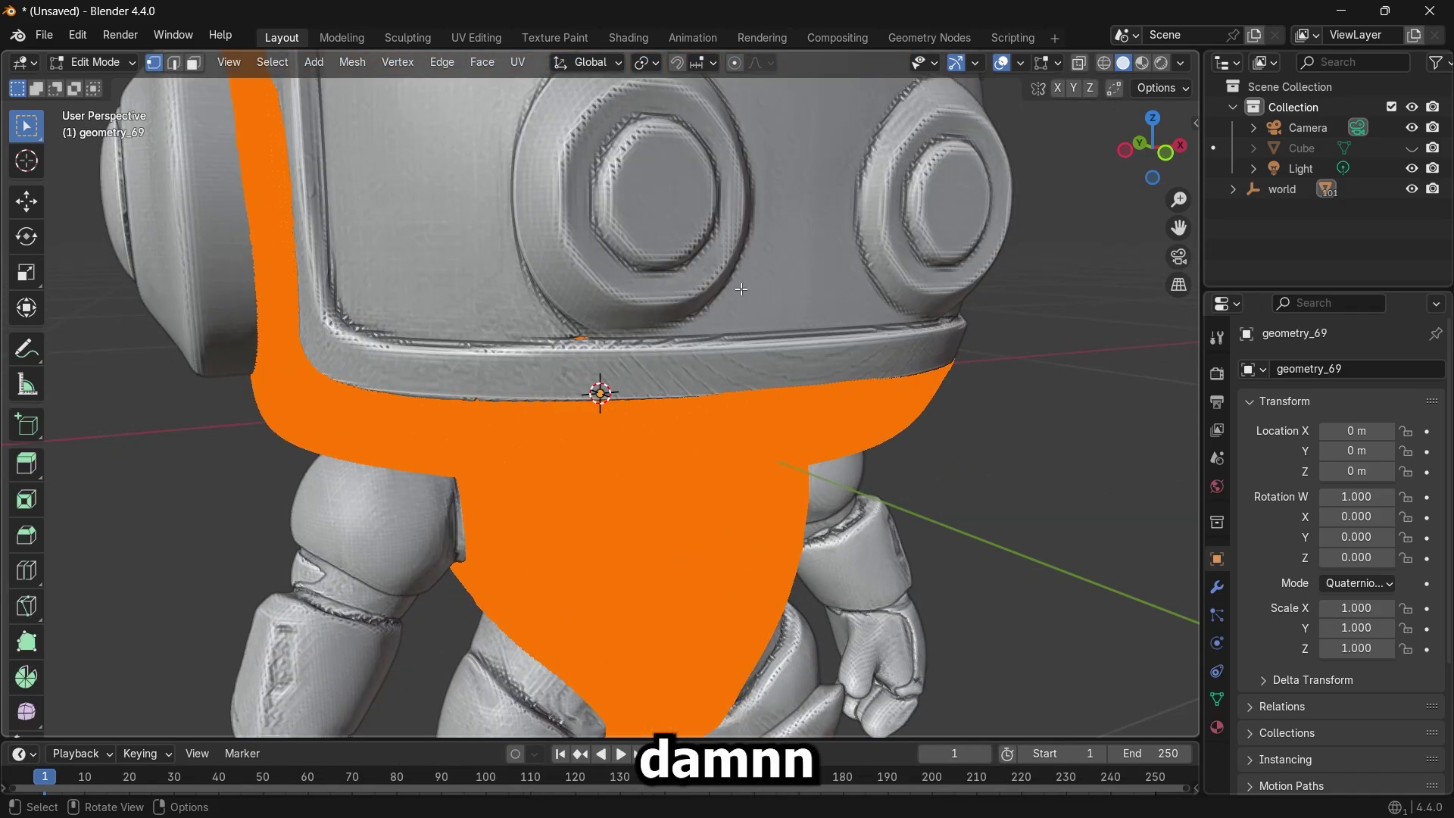
drag(1138, 163, 1171, 189)
scroll(902, 405, down, 3)
scroll(1028, 261, up, 3)
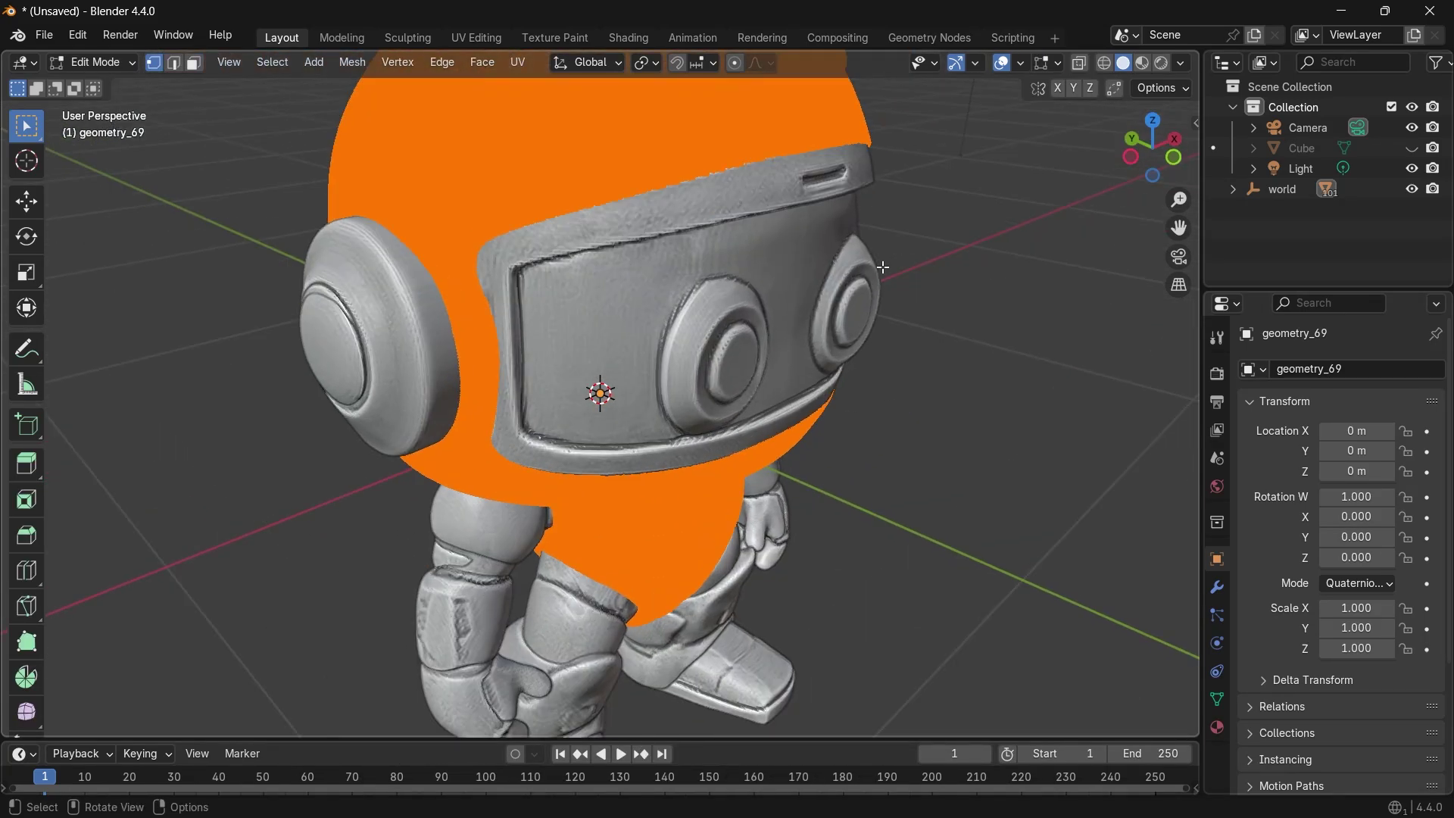
key(alt+a)
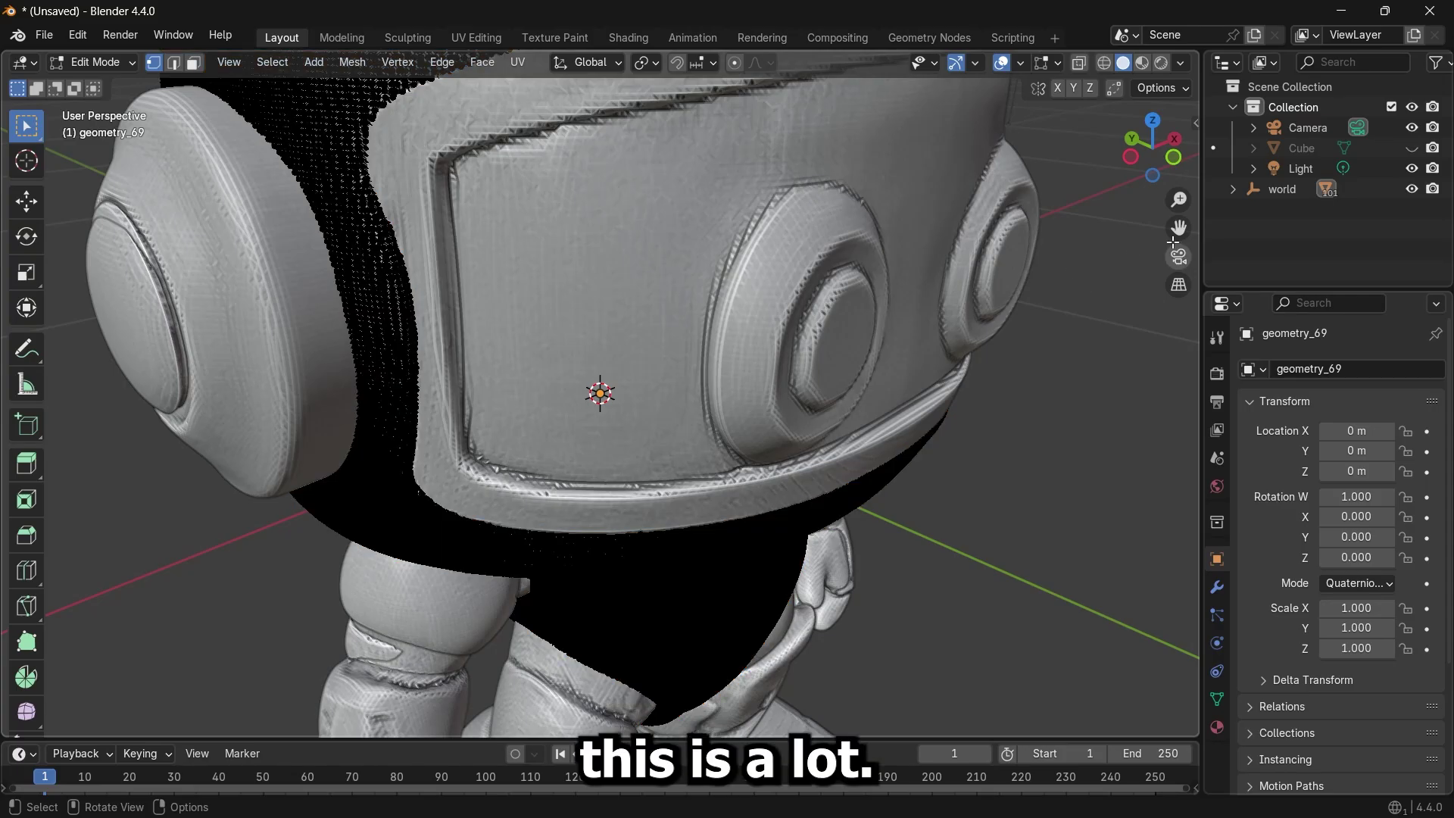
drag(1178, 228, 1325, 421)
scroll(677, 313, up, 3)
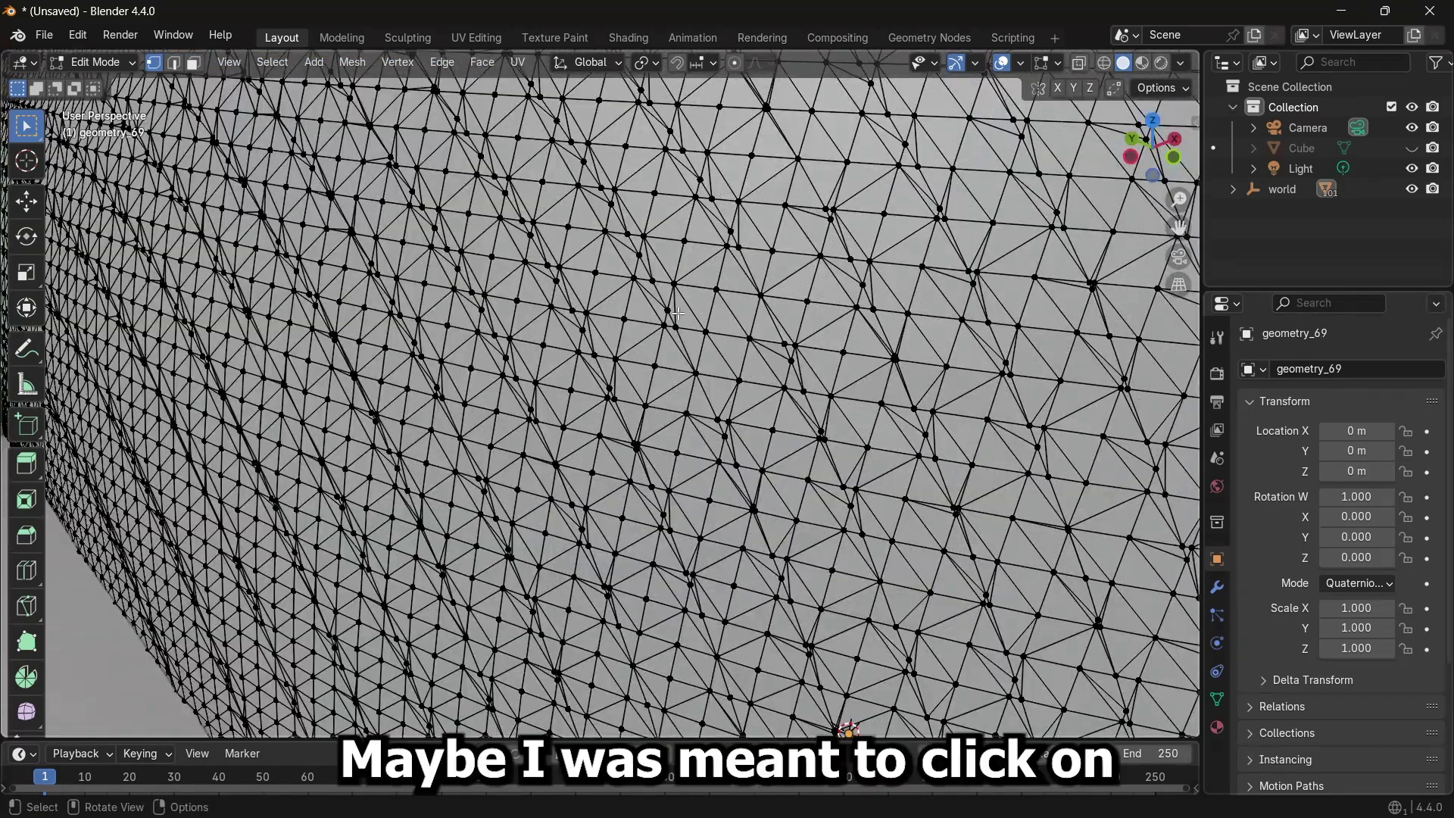
scroll(797, 252, down, 6)
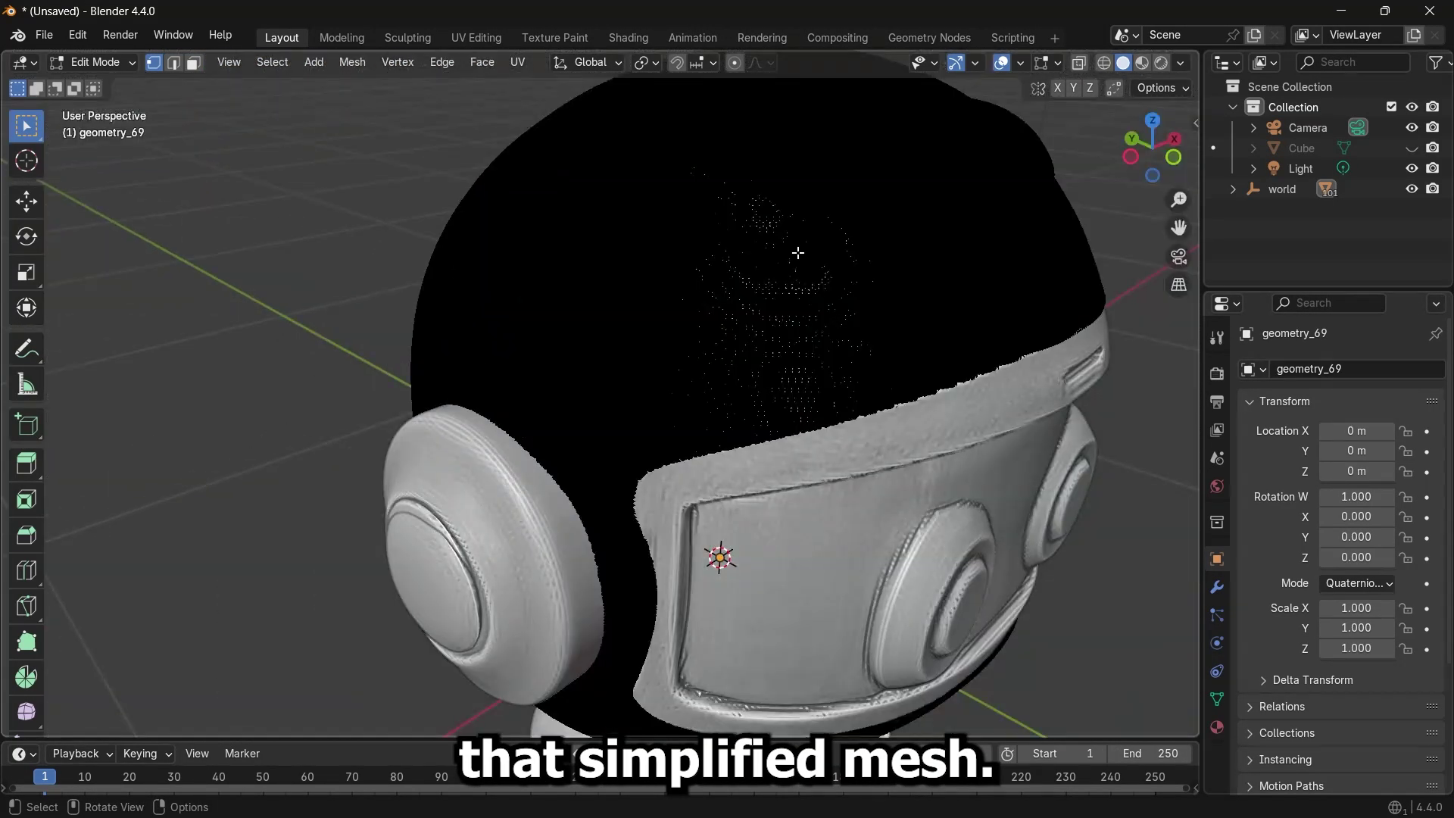
Try moving the ear piece on the side of the helmet in Object Mode, and undo the move
scroll(821, 275, up, 5)
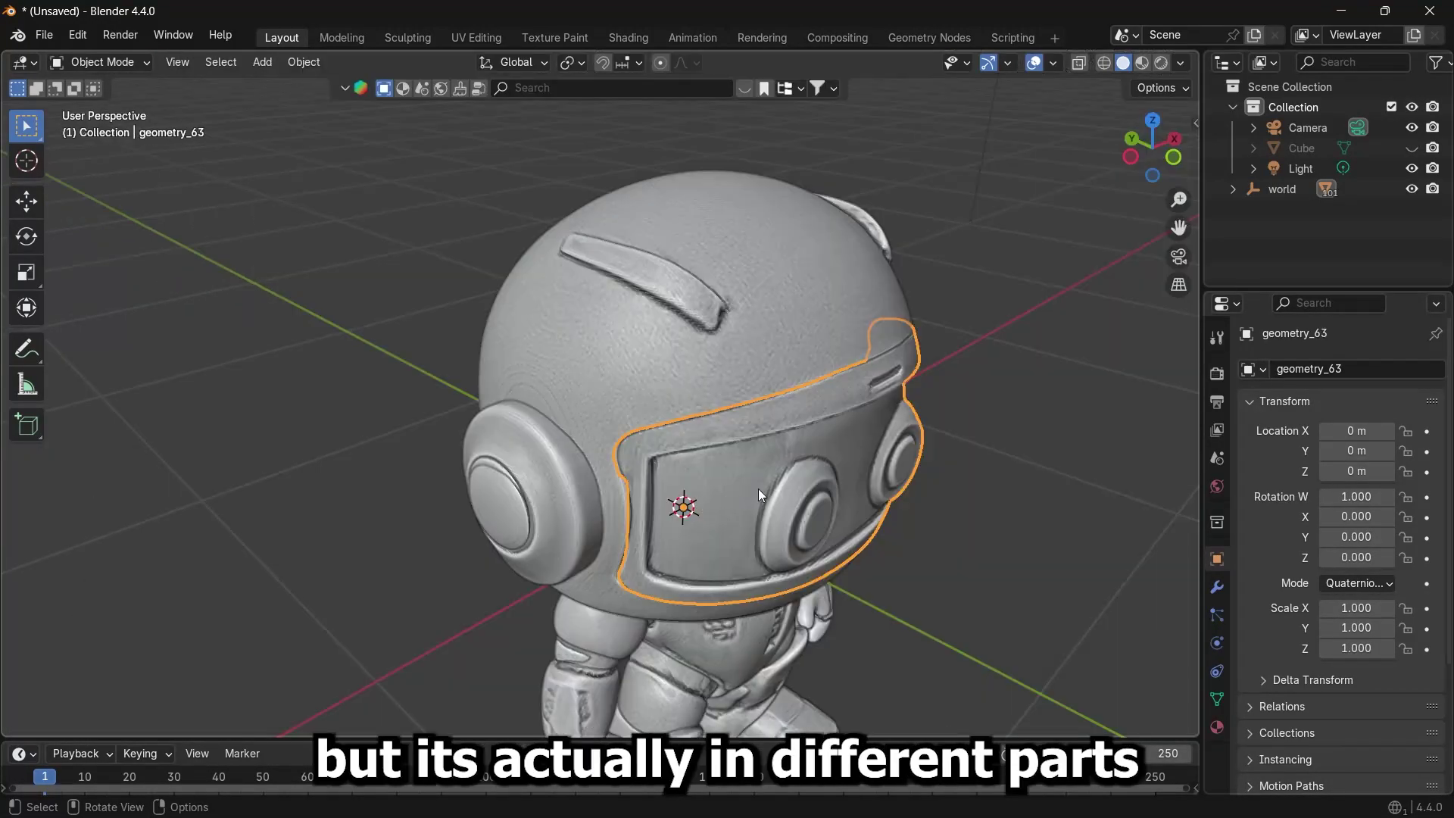
drag(1156, 167, 1143, 162)
click(503, 416)
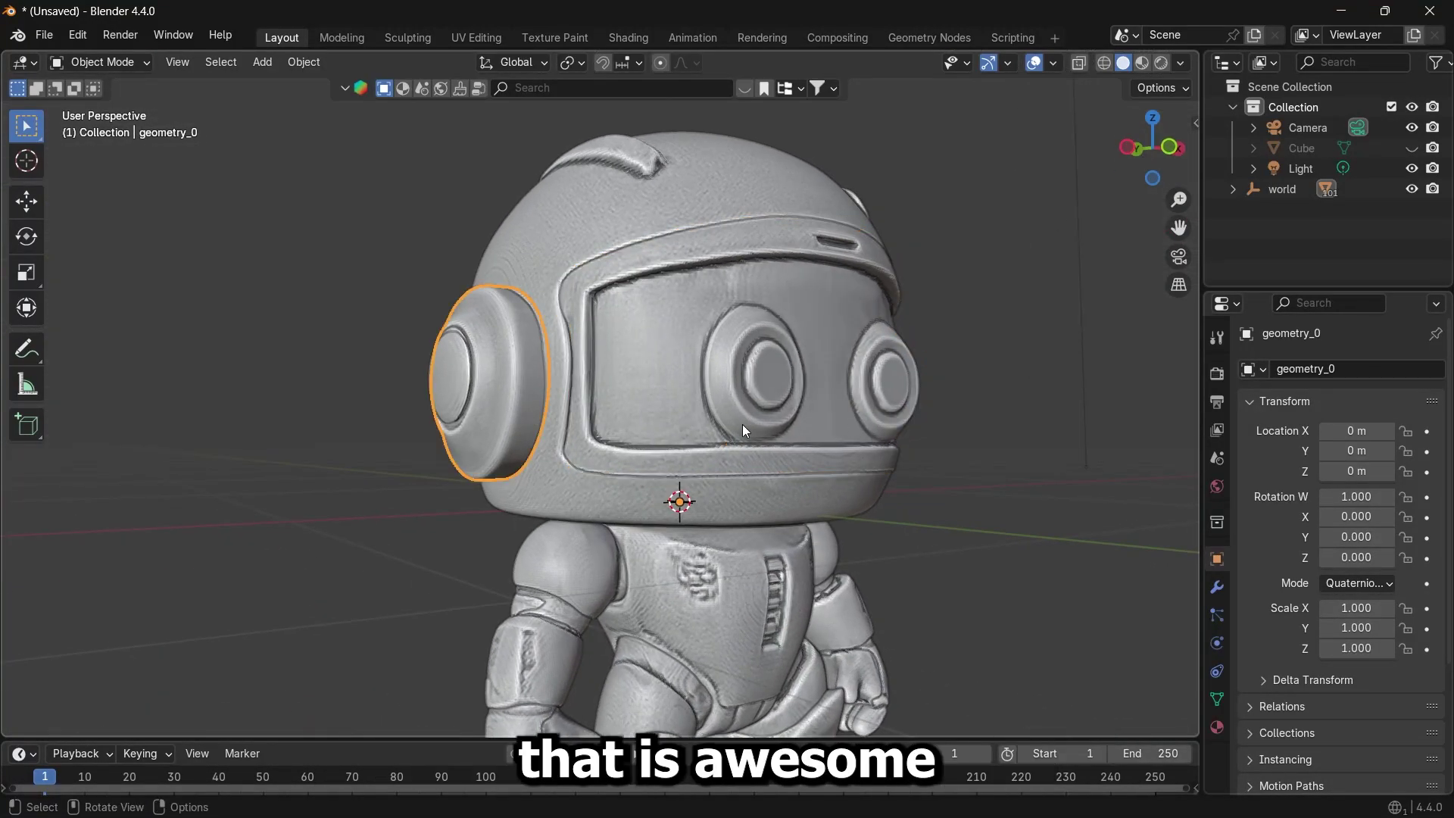
key(g)
click(521, 418)
key(ctrl+z)
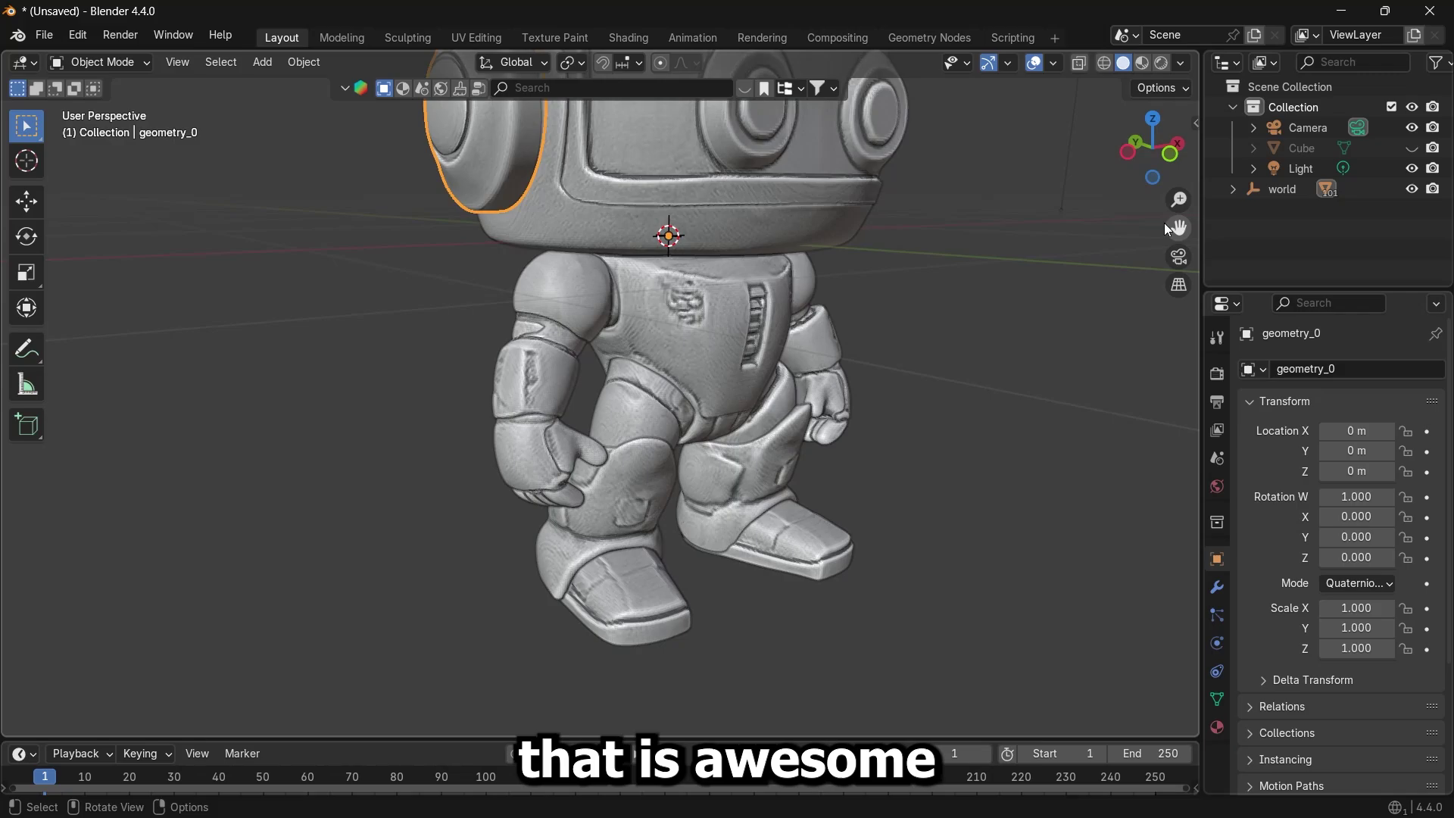
Try moving two separate arm parts away from the robot's body
scroll(408, 528, up, 2)
click(479, 485)
mouse_move(1146, 147)
mouse_down()
mouse_move(1091, 114)
mouse_move(1100, 148)
mouse_move(1409, 163)
mouse_move(1153, 151)
mouse_up()
key(g)
click(852, 200)
click(533, 491)
key(g)
click(447, 473)
Undo the last moves of the robot's arm parts
scroll(578, 454, down, 3)
scroll(570, 343, up, 3)
key(ctrl+z)
key(ctrl+z)
key(ctrl+z)
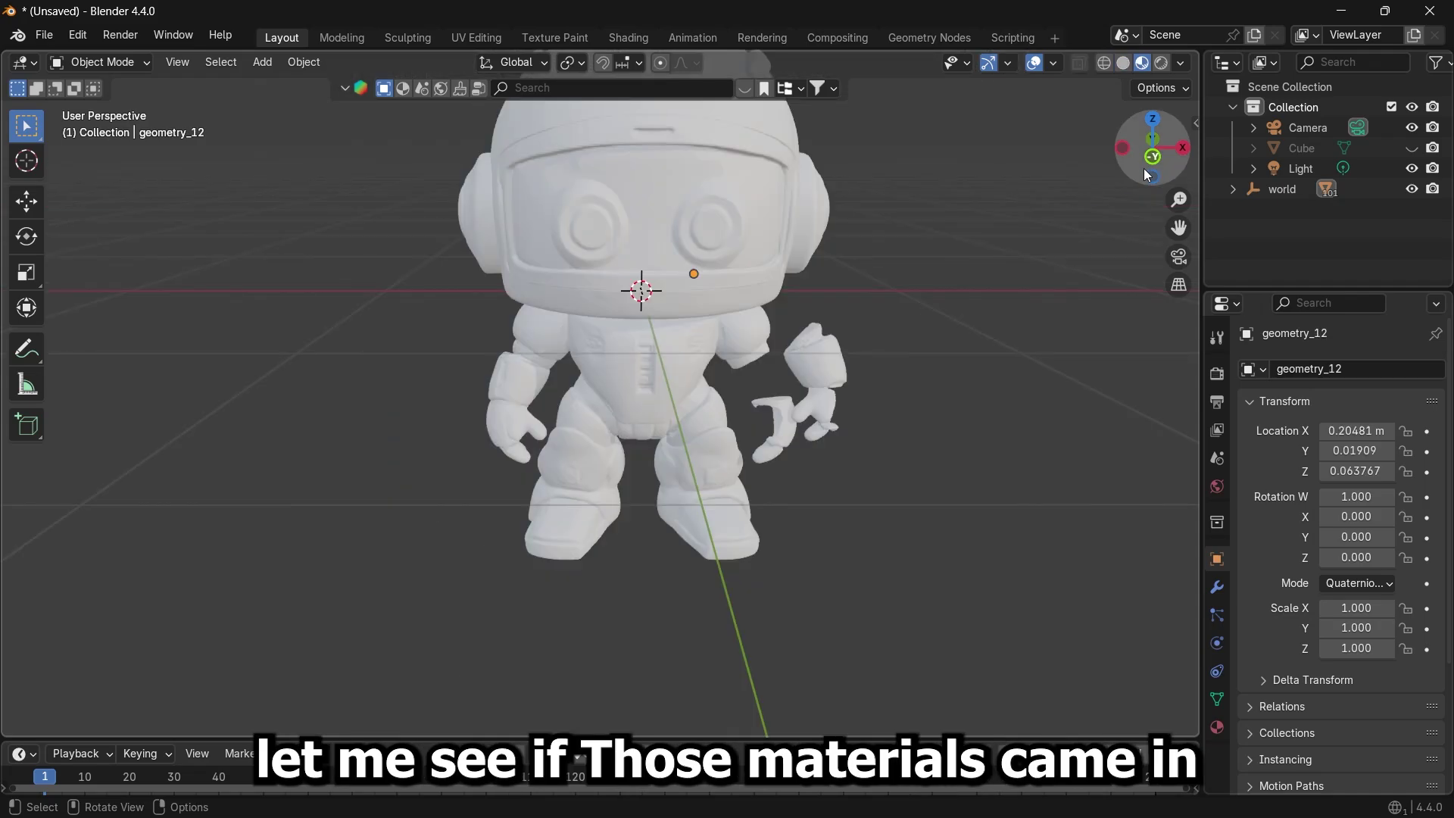
Set the base colour of the helmet visor's material to red
drag(1144, 169, 1113, 170)
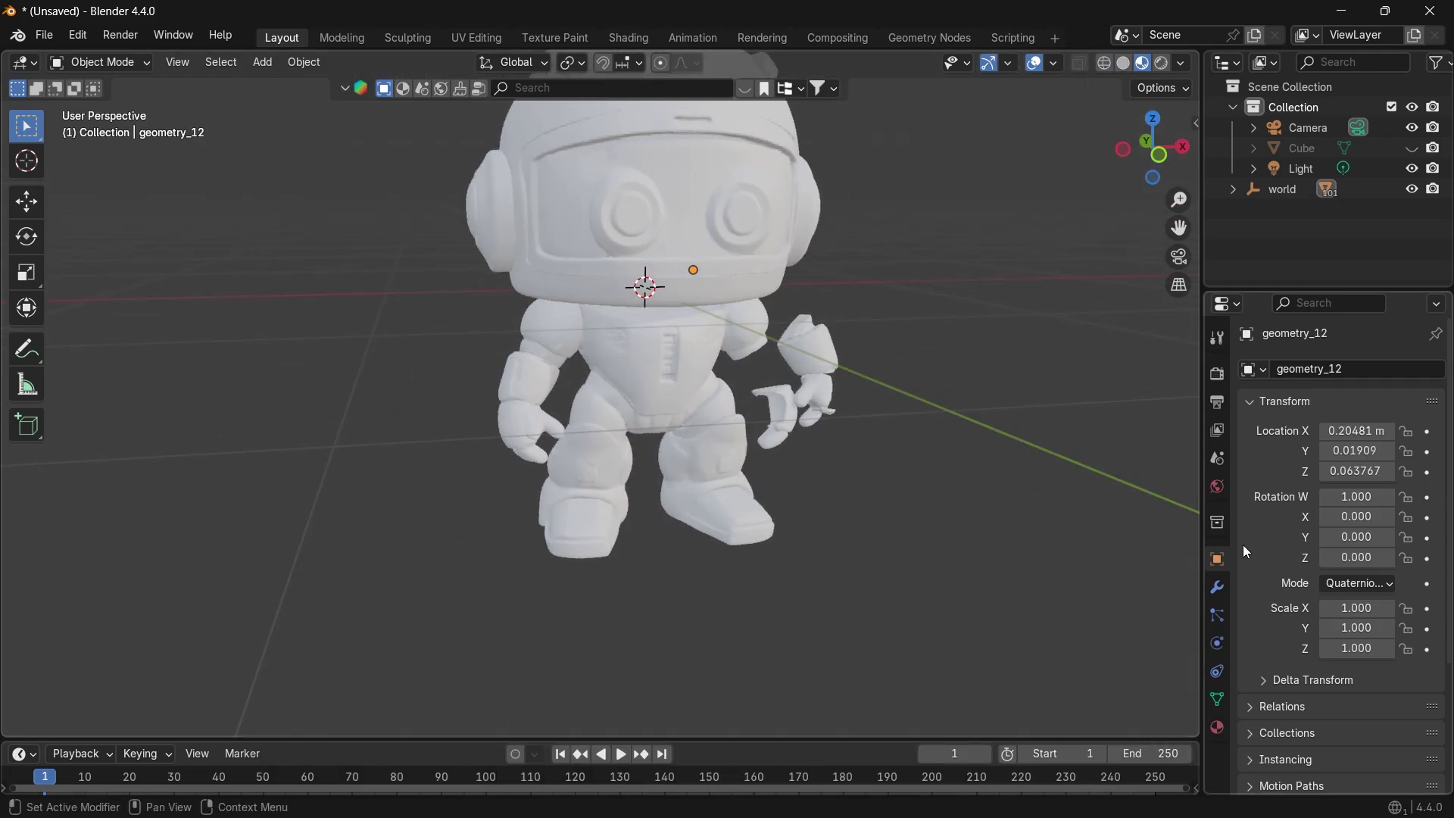
click(1355, 579)
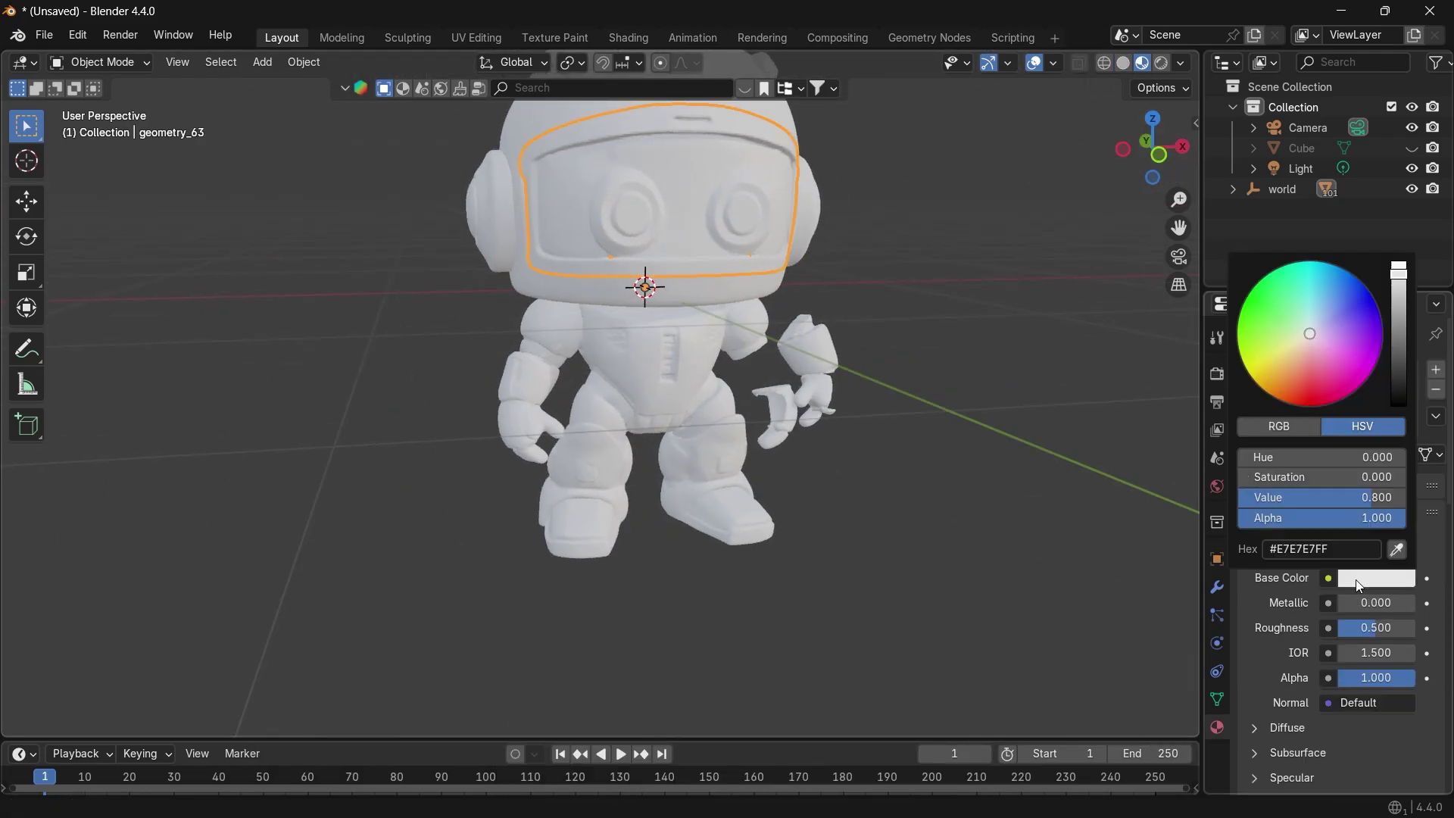
click(1316, 378)
drag(1173, 222, 1173, 347)
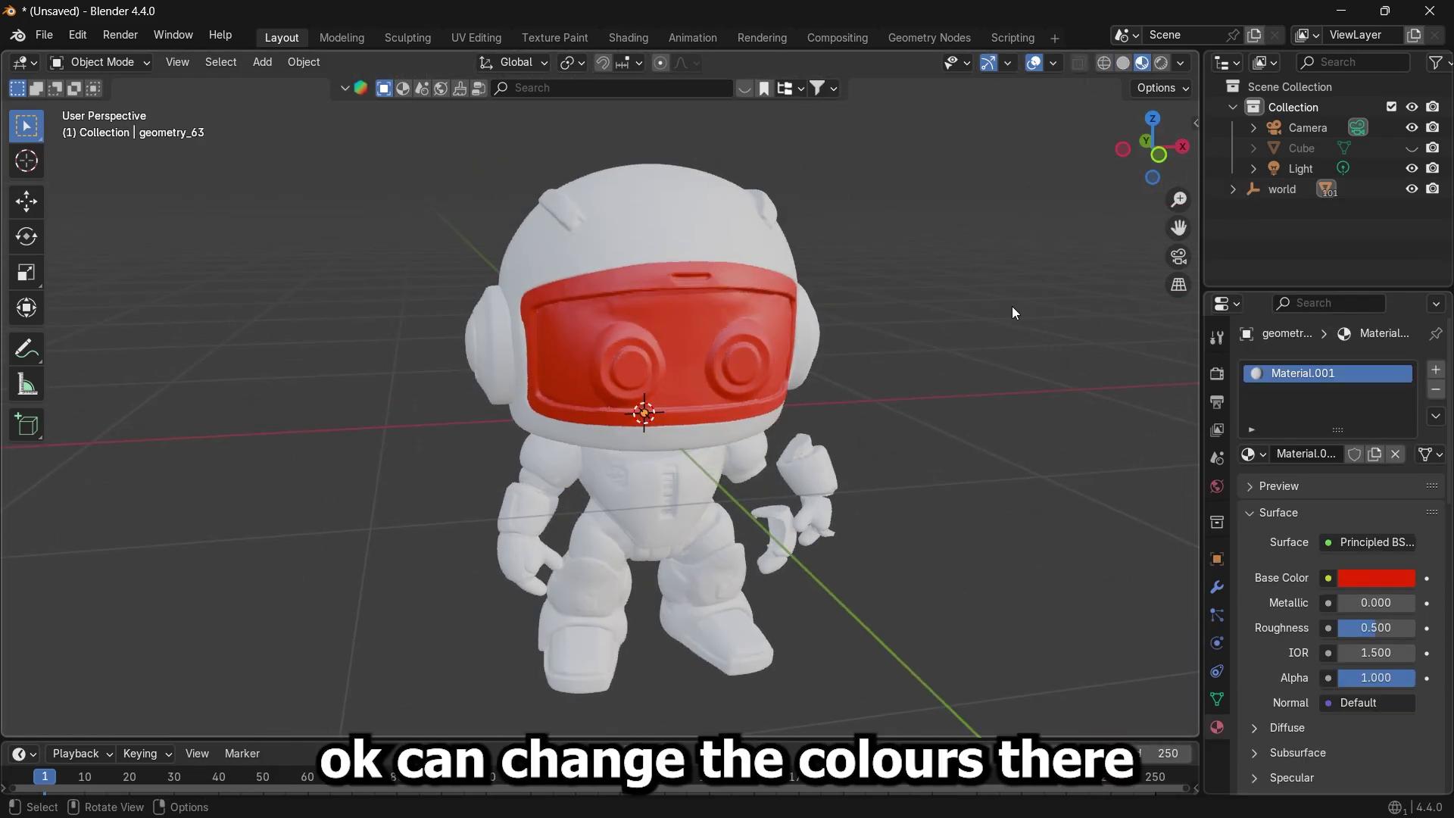
Select all visible parts of the robot and delete them from the scene
drag(334, 222, 838, 715)
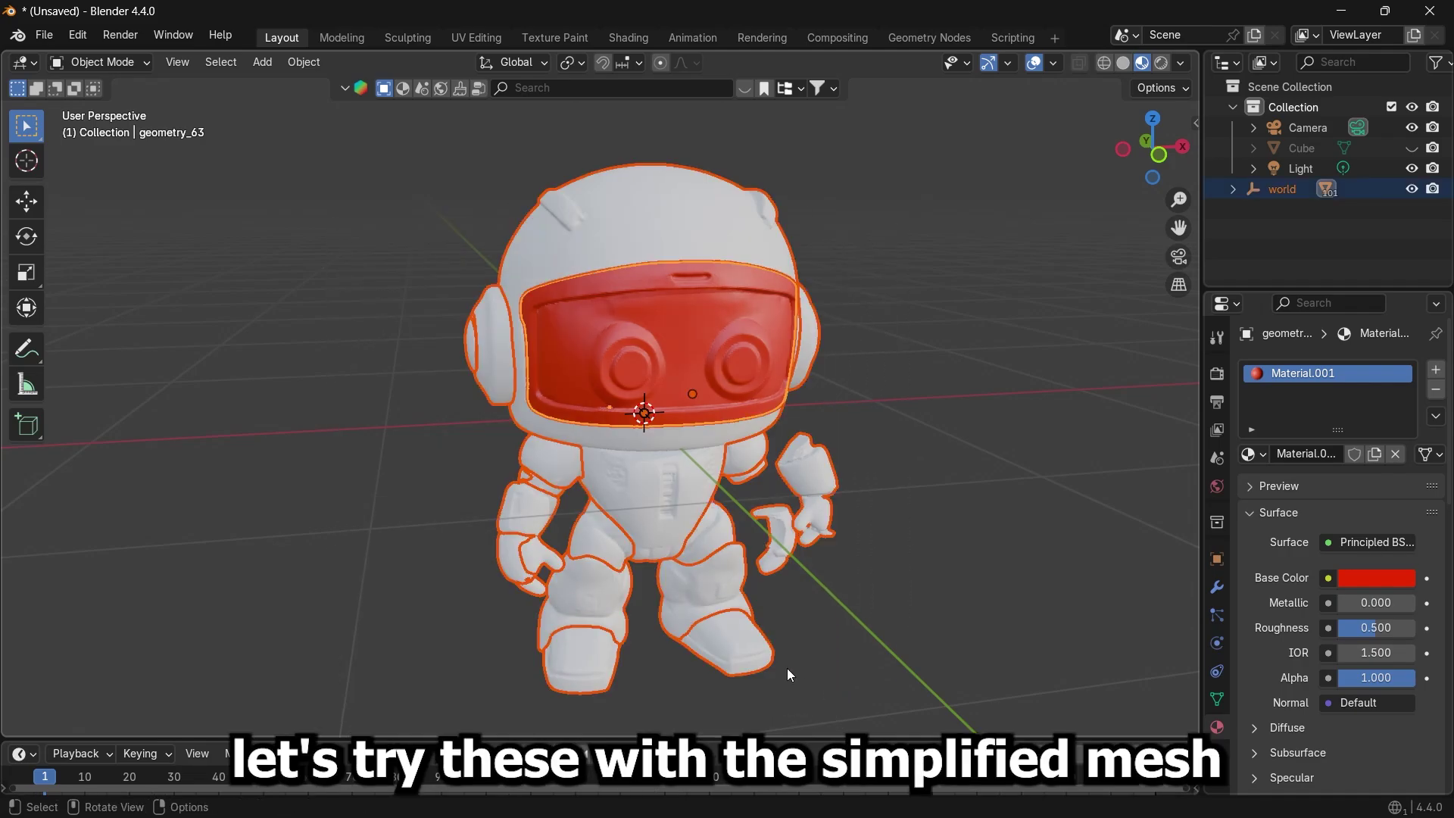
key(x)
click(768, 661)
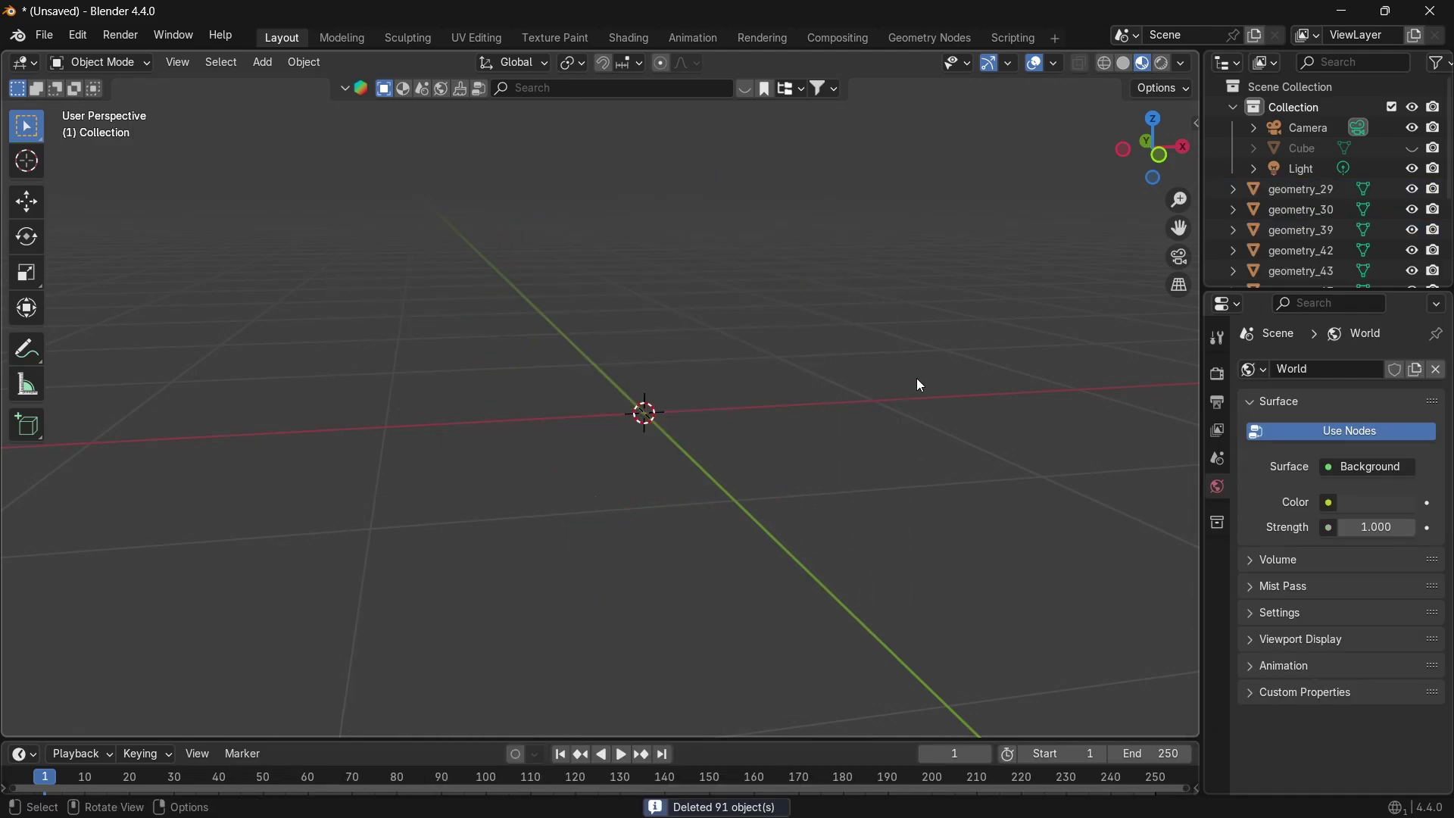
Switch to PartPacker in the browser and regenerate the robot with Simplify mesh enabled and a face number of 100000
click(1345, 11)
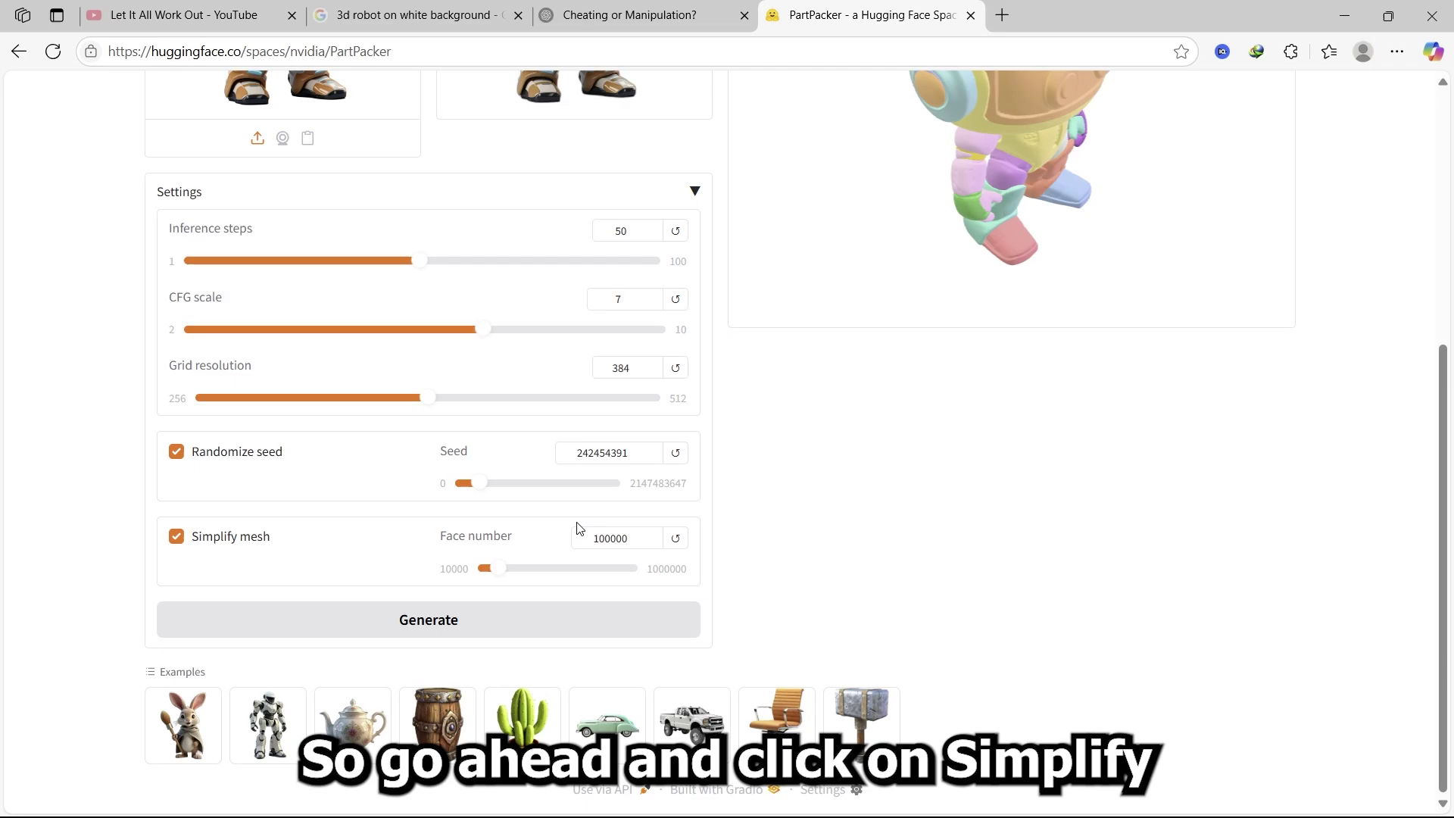
click(442, 626)
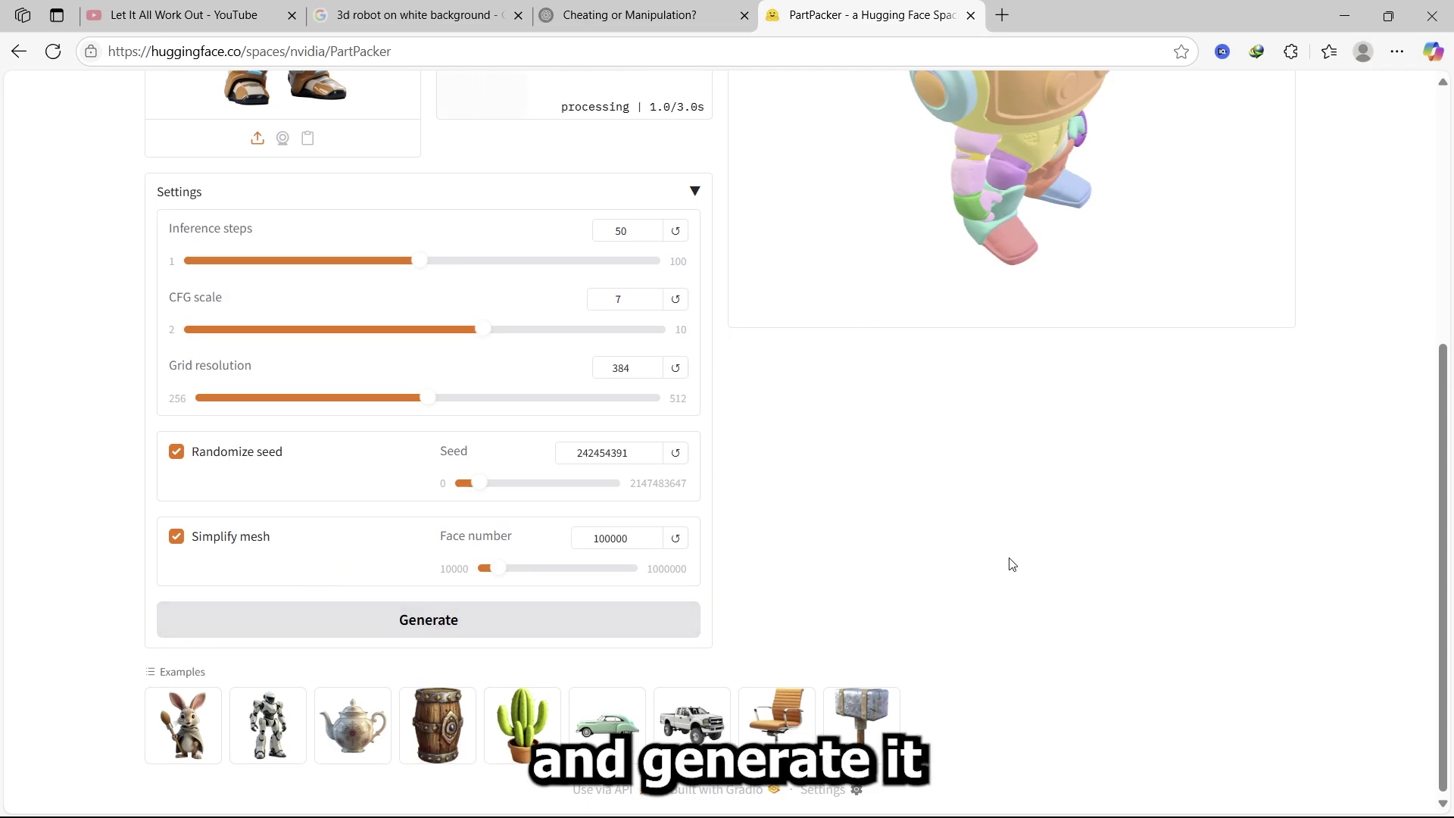
Download the regenerated robot as a GLB file and import partpacker_20250621_062316.glb into Blender with the default glTF 2.0 options
scroll(1011, 575, up, 3)
scroll(1012, 564, up, 3)
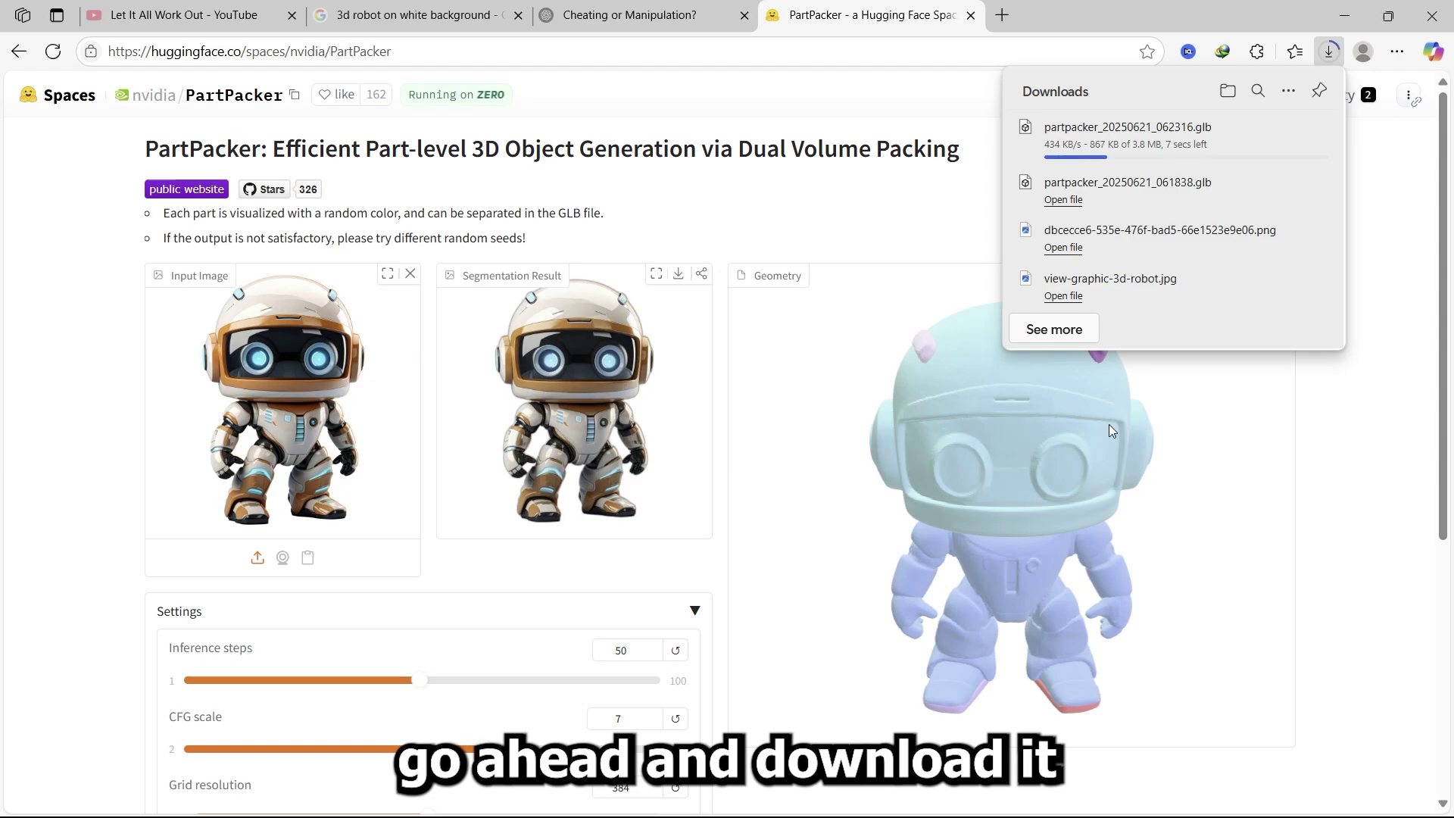
scroll(977, 515, up, 5)
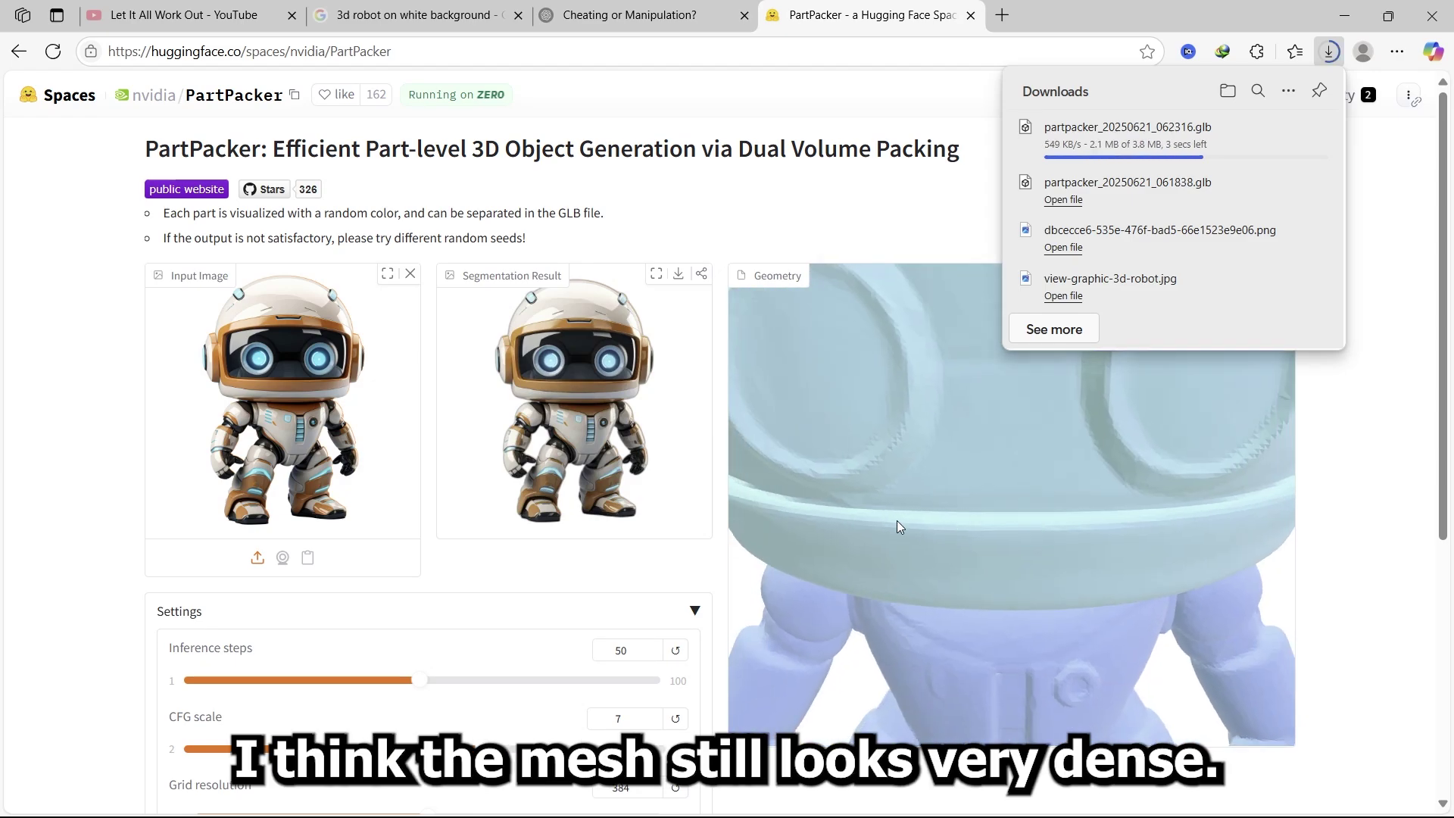
scroll(946, 522, down, 3)
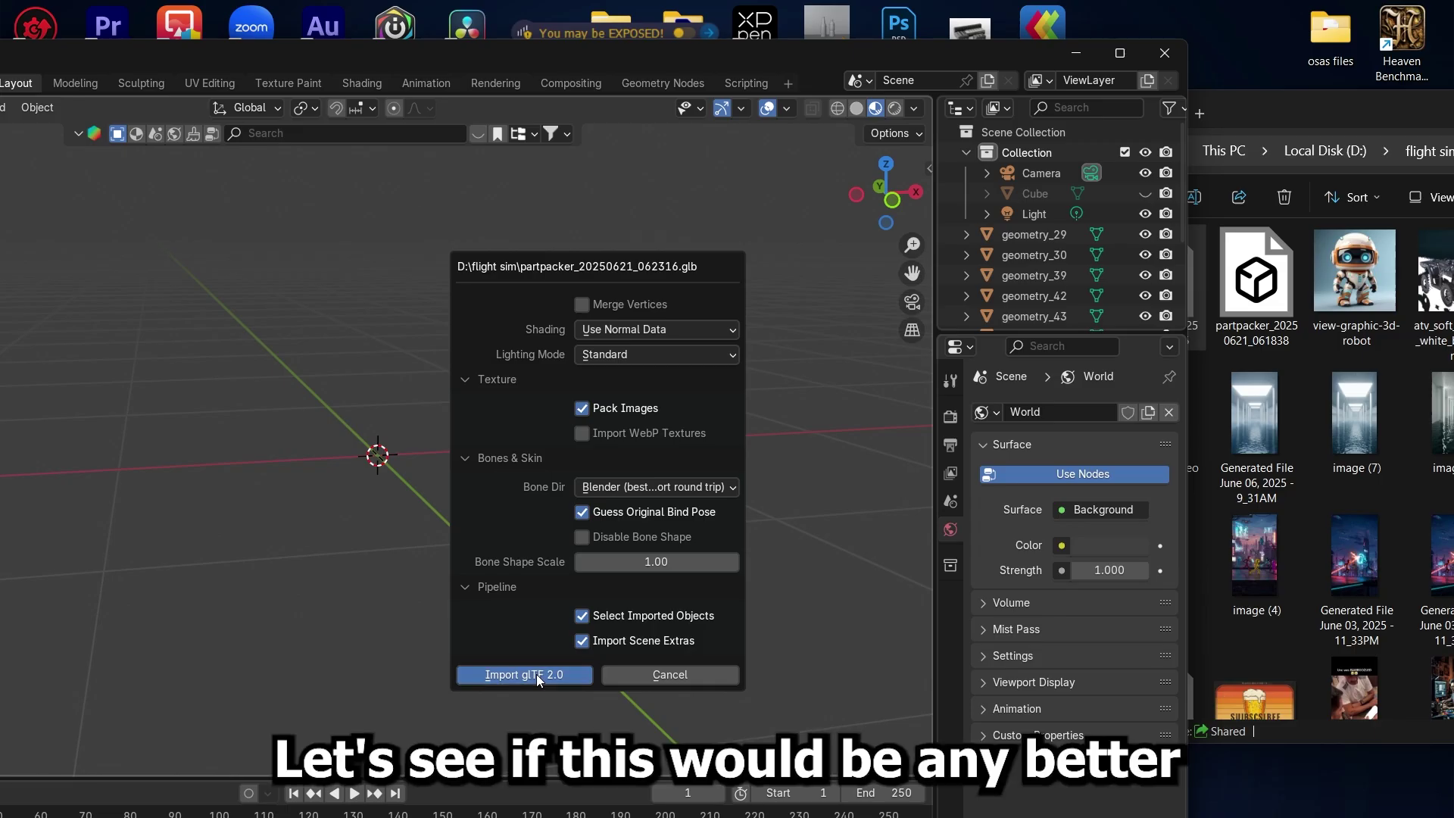
click(530, 675)
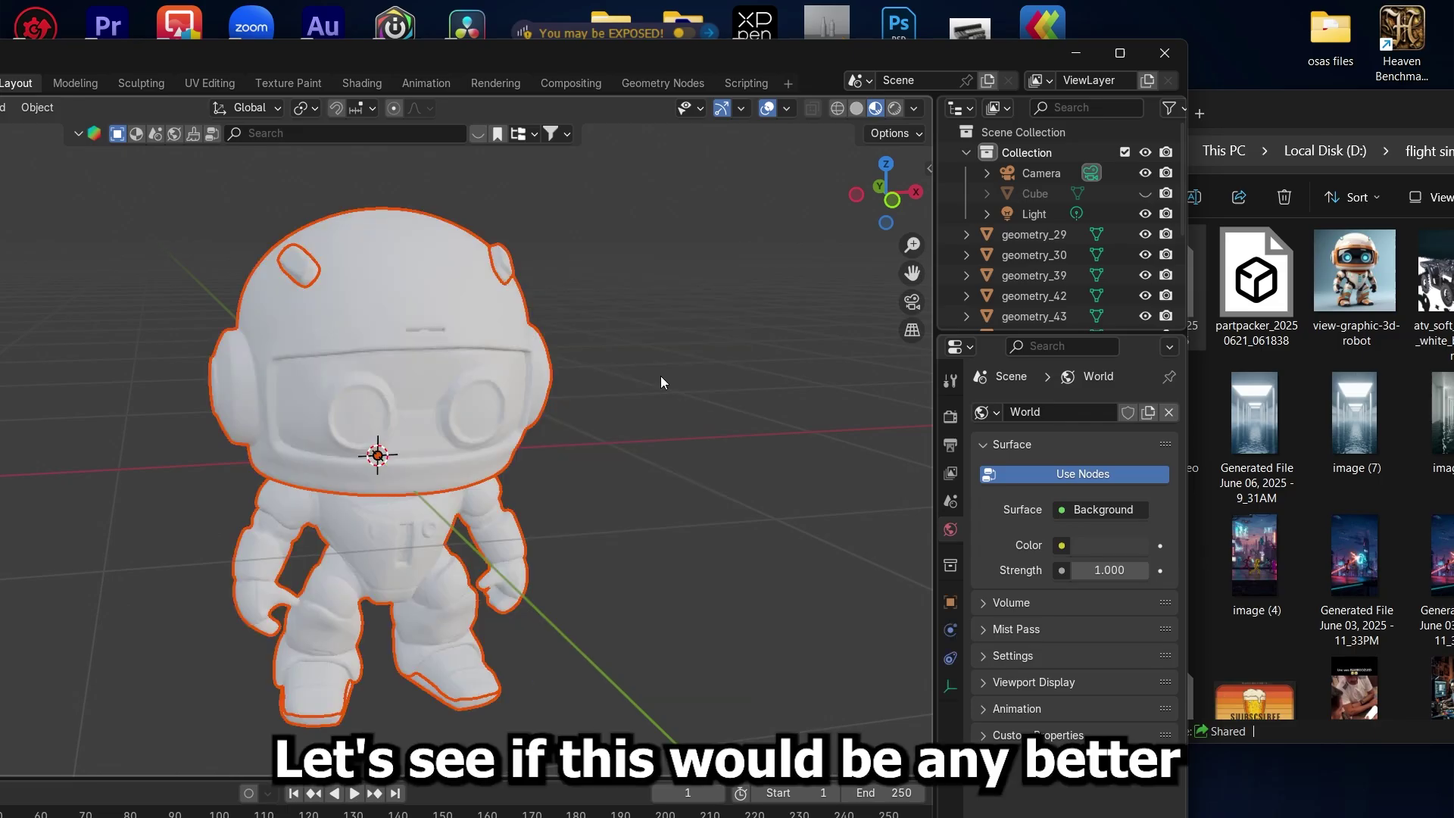
Maximize the Blender window and examine the density of the helmet's mesh in Edit Mode from close up and farther away
double_click(651, 65)
click(670, 222)
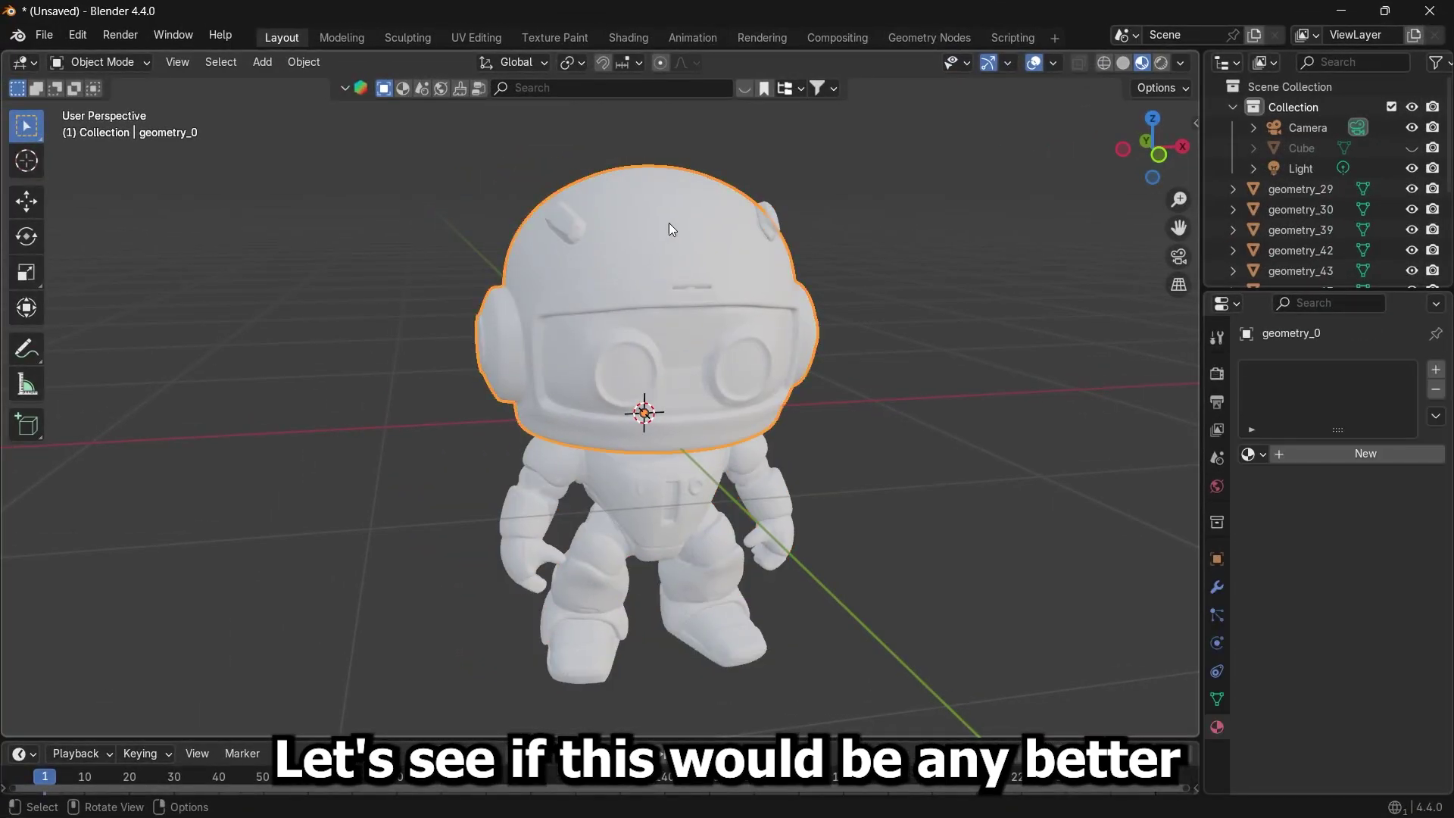
key(Tab)
scroll(669, 222, up, 5)
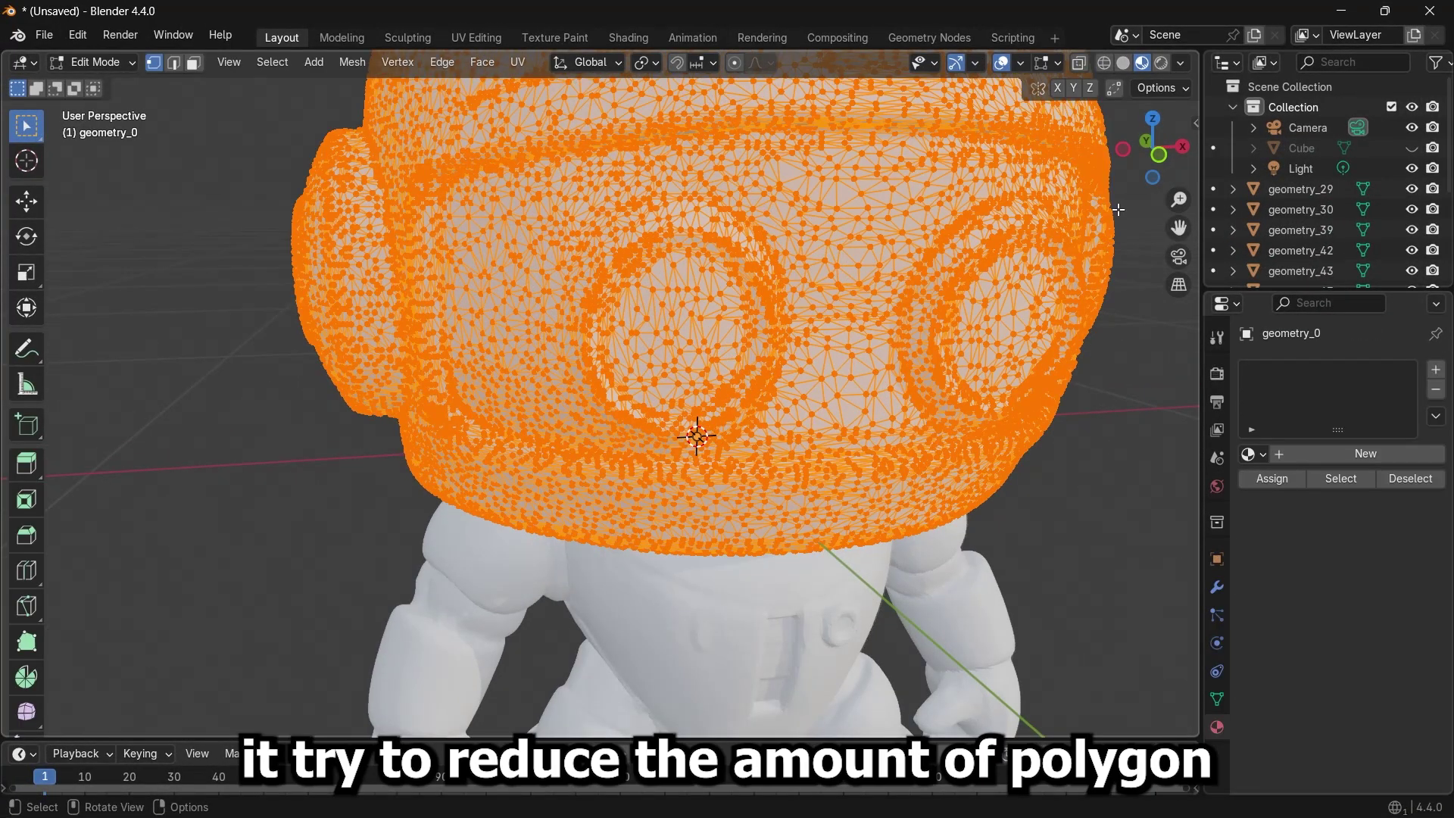
drag(1127, 172, 1195, 237)
scroll(1018, 347, down, 3)
scroll(977, 329, up, 3)
drag(1144, 168, 1069, 115)
scroll(871, 379, up, 6)
scroll(938, 333, down, 8)
drag(1125, 176, 1129, 197)
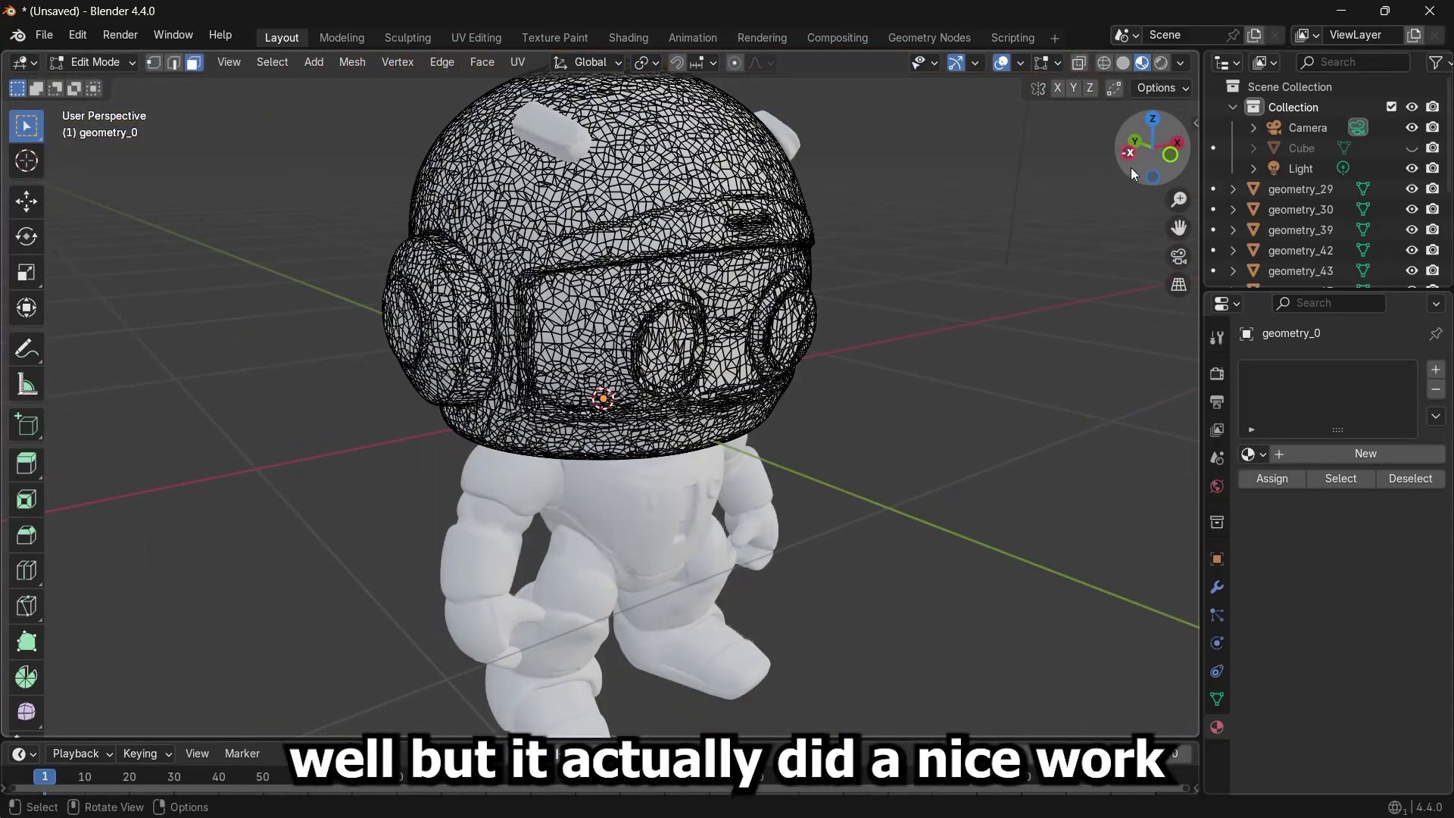
Examine the helmet's topology from several other angles and return to Object Mode
drag(1131, 172, 1093, 168)
drag(1178, 227, 1020, 175)
scroll(708, 389, up, 3)
scroll(1019, 174, down, 2)
drag(1133, 163, 1190, 414)
click(97, 69)
click(110, 90)
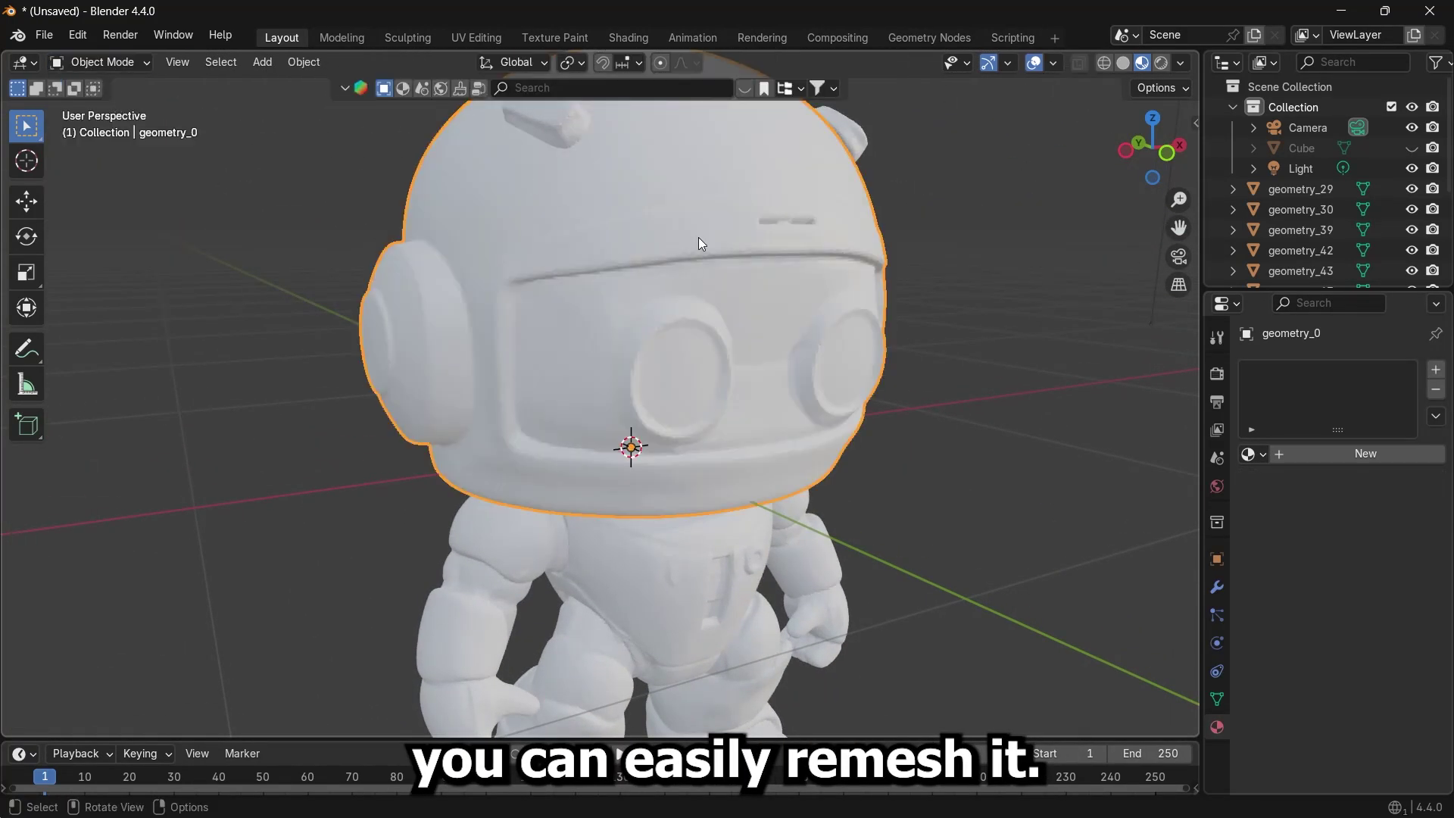
click(1195, 123)
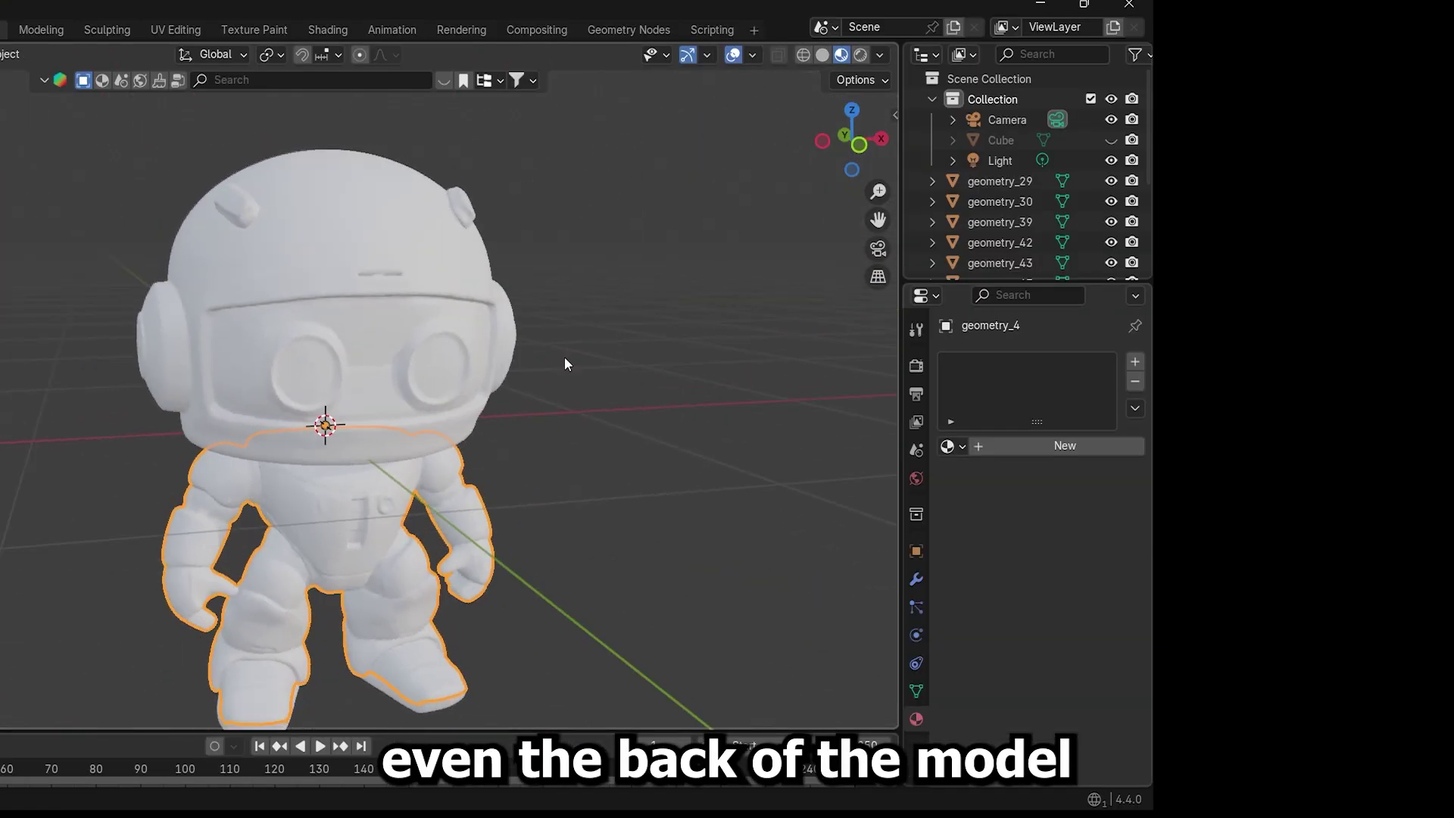
Select all parts of the imported robot in the viewport and delete them
drag(427, 261, 762, 612)
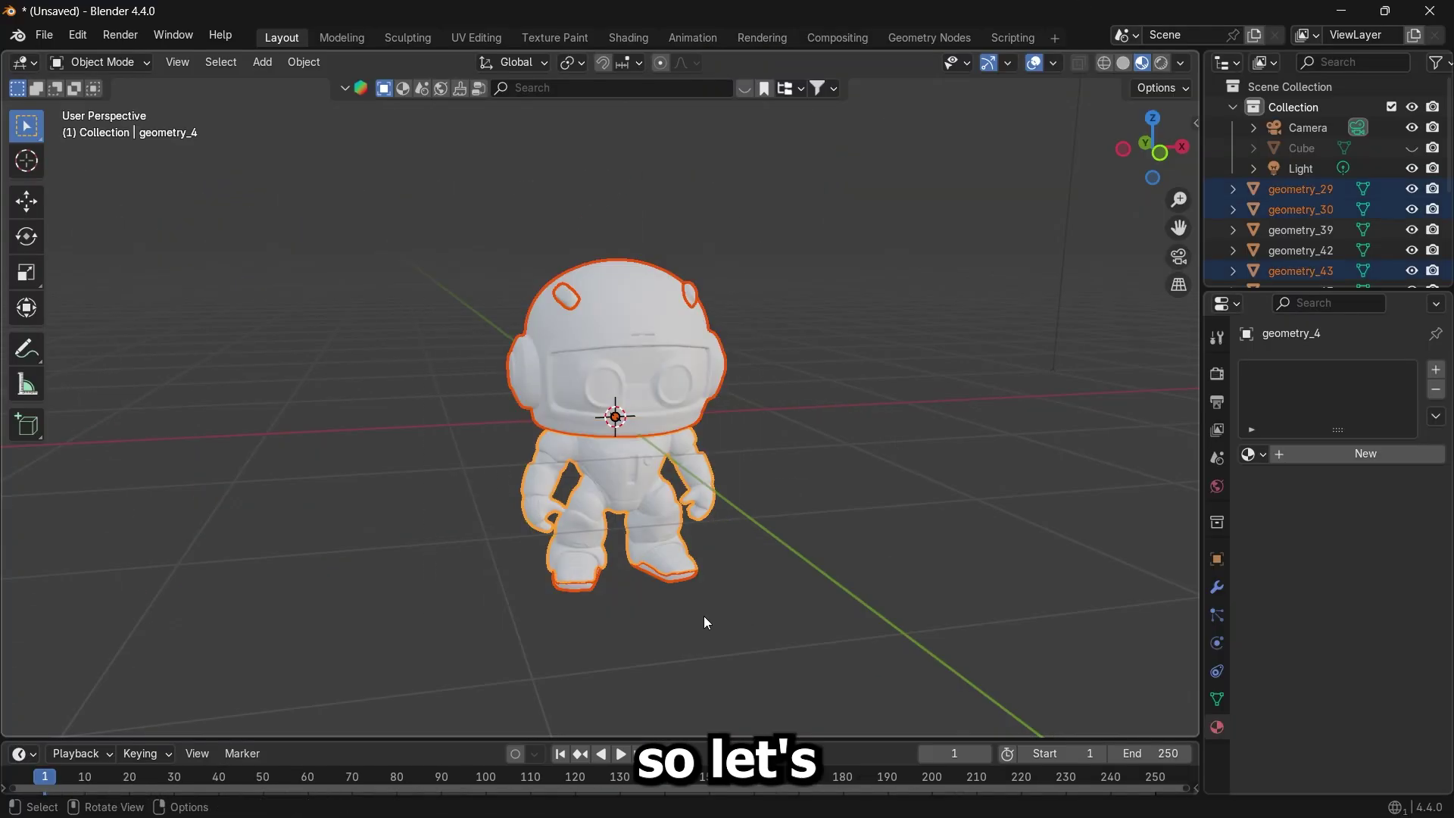
key(x)
click(609, 465)
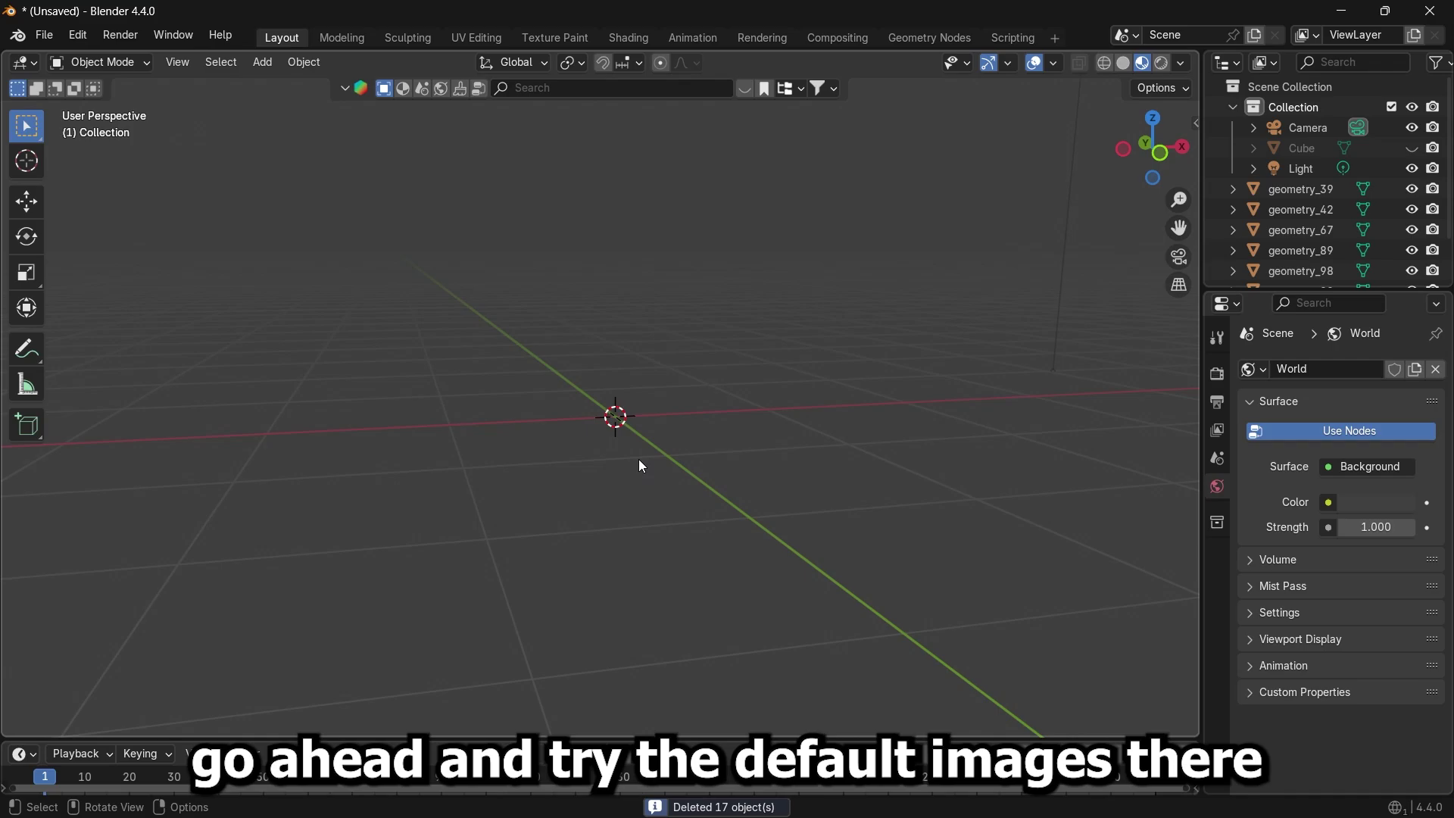
Switch to PartPacker in the browser and load the white pickup truck example as the input image
click(738, 808)
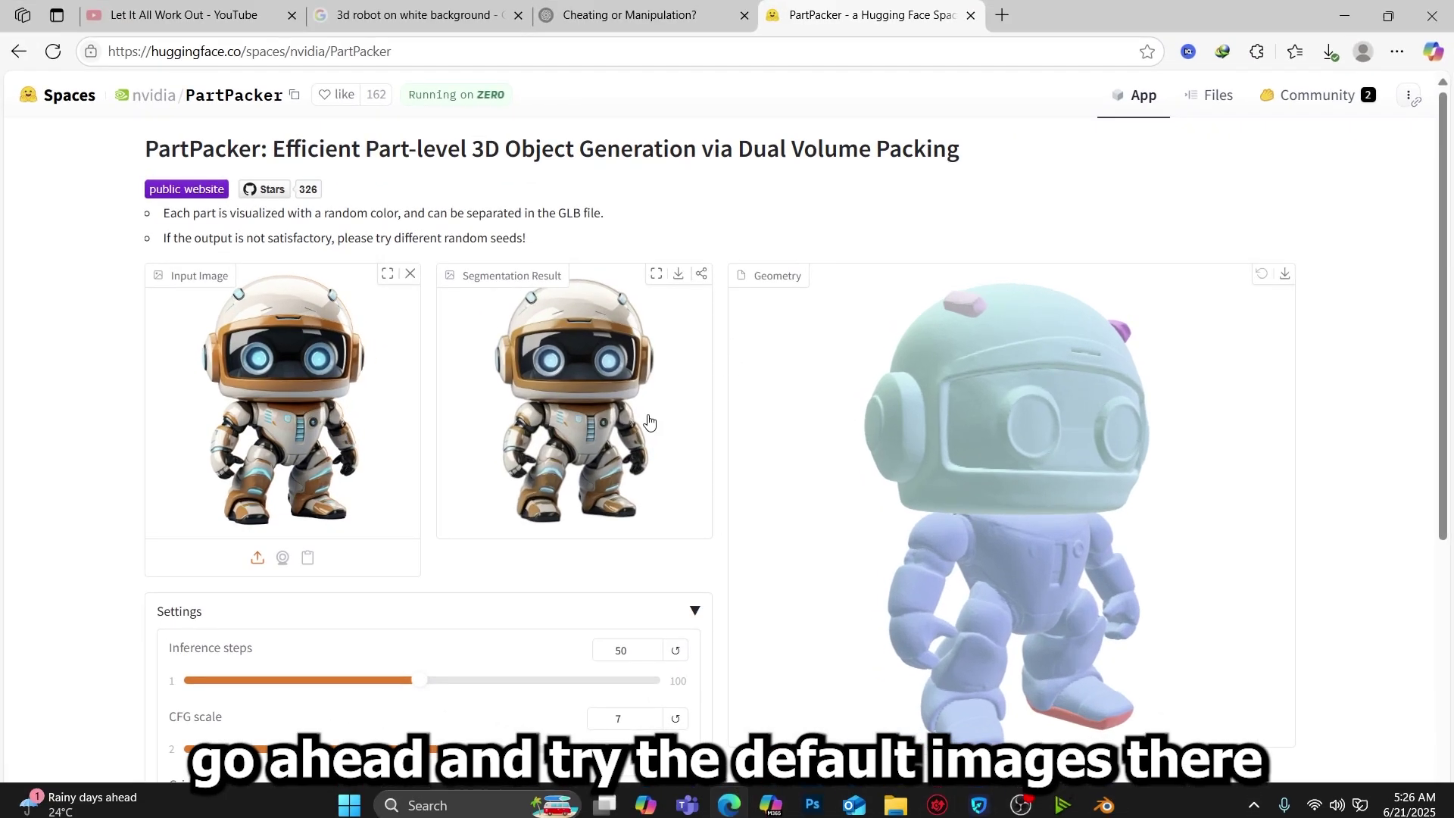
scroll(772, 461, down, 5)
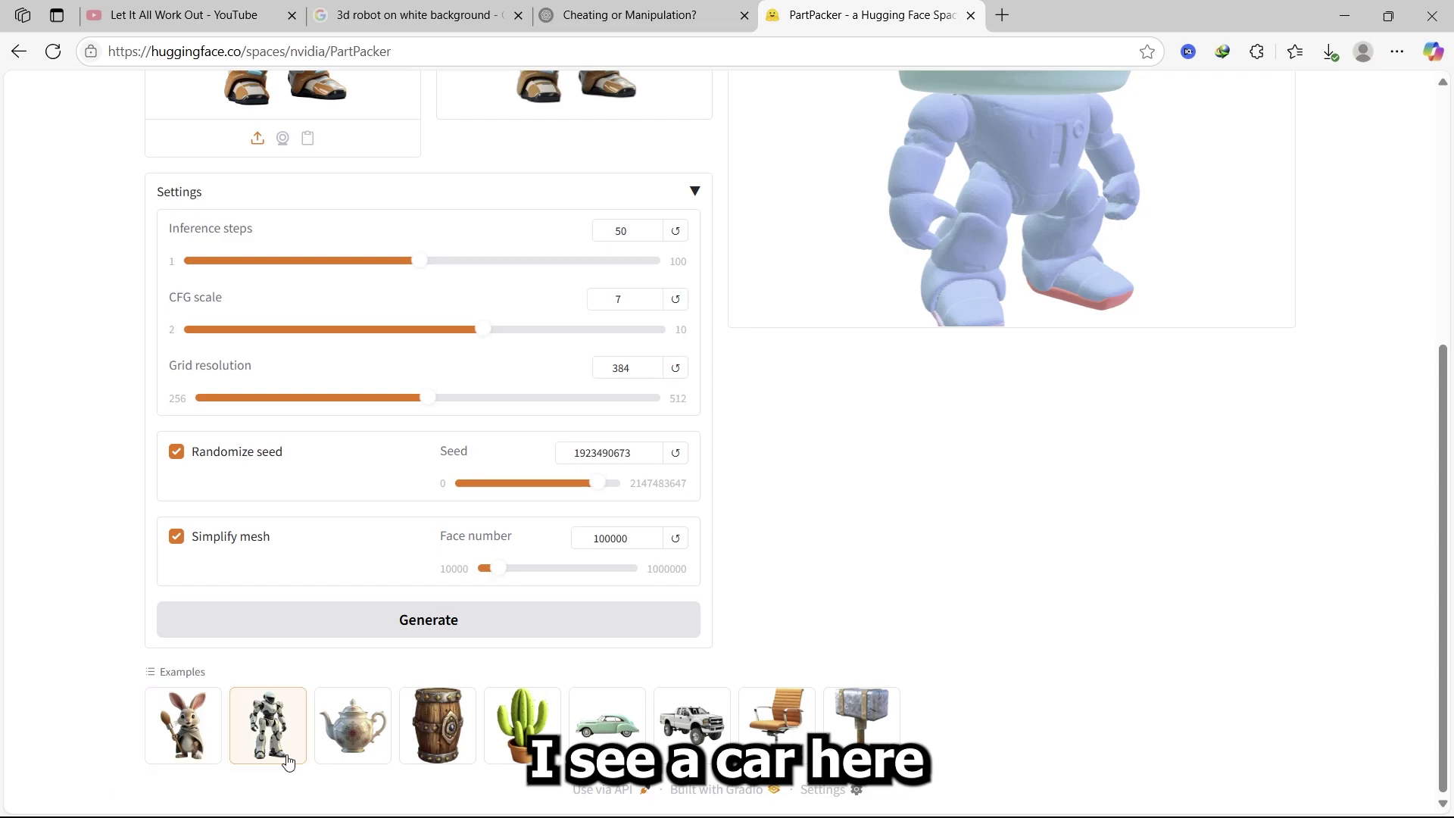
click(693, 728)
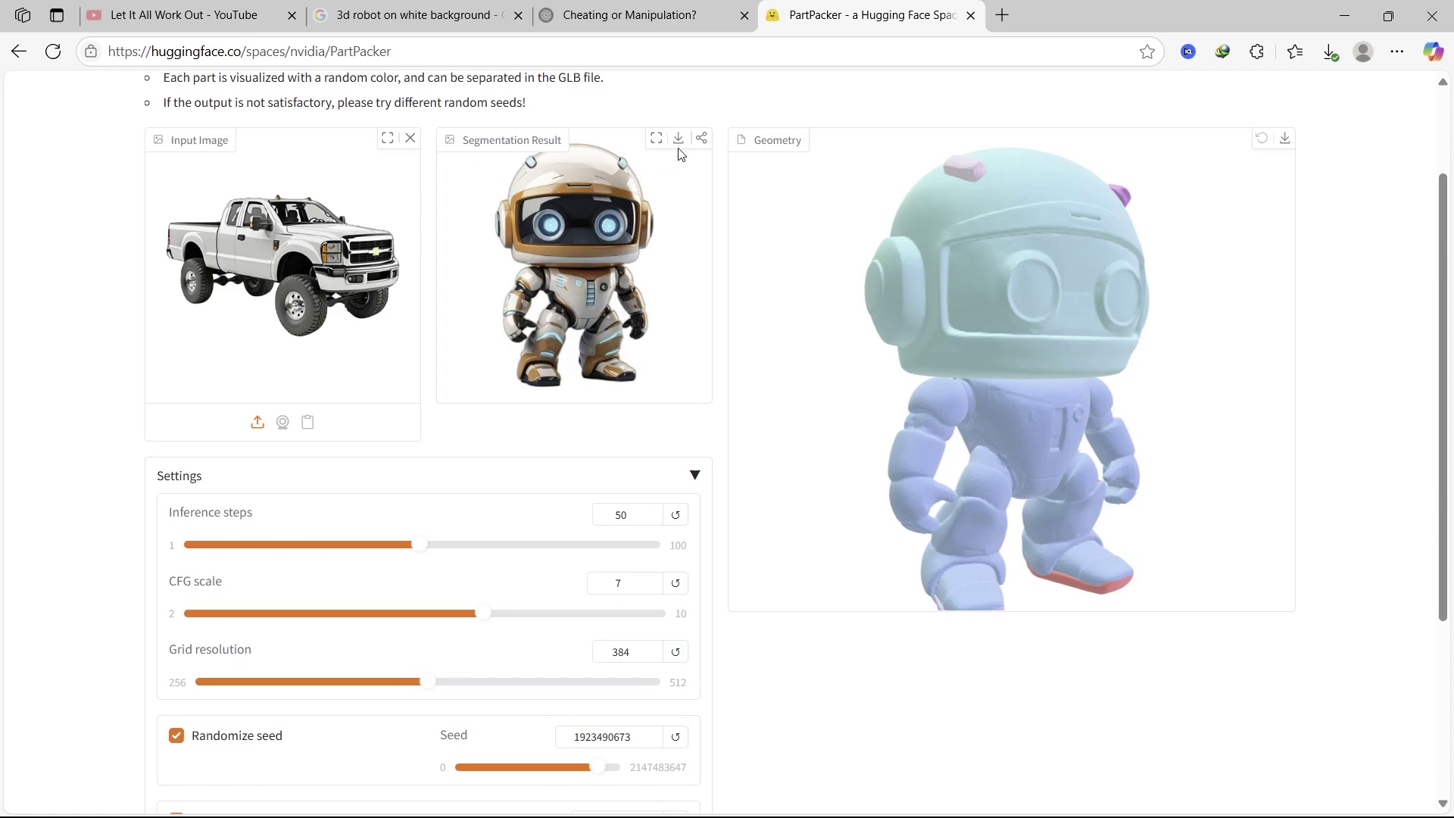
Try to generate the pickup truck's 3D model with the current settings and close the PRO account offer
scroll(380, 637, down, 4)
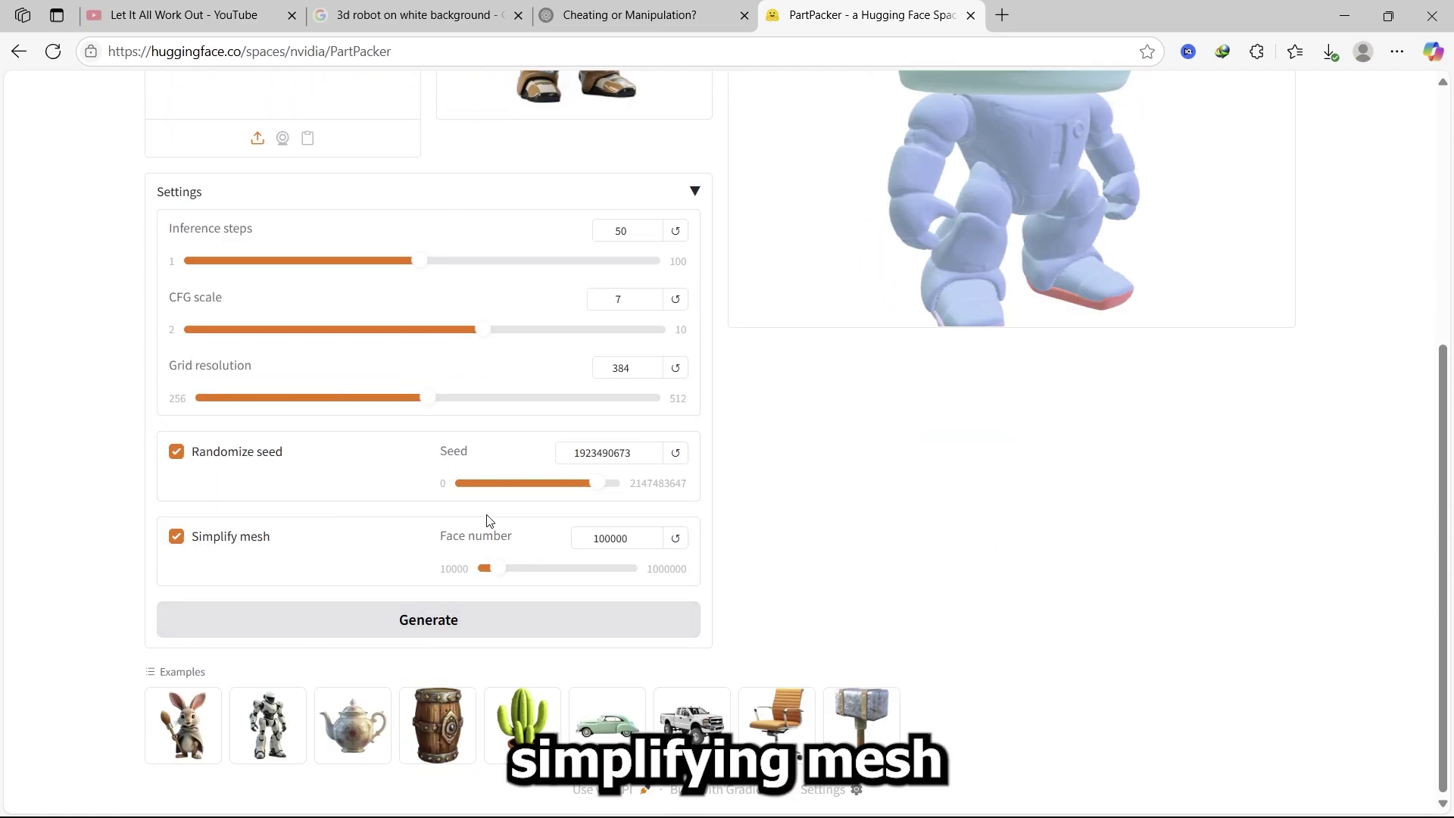
click(589, 618)
scroll(1166, 439, up, 5)
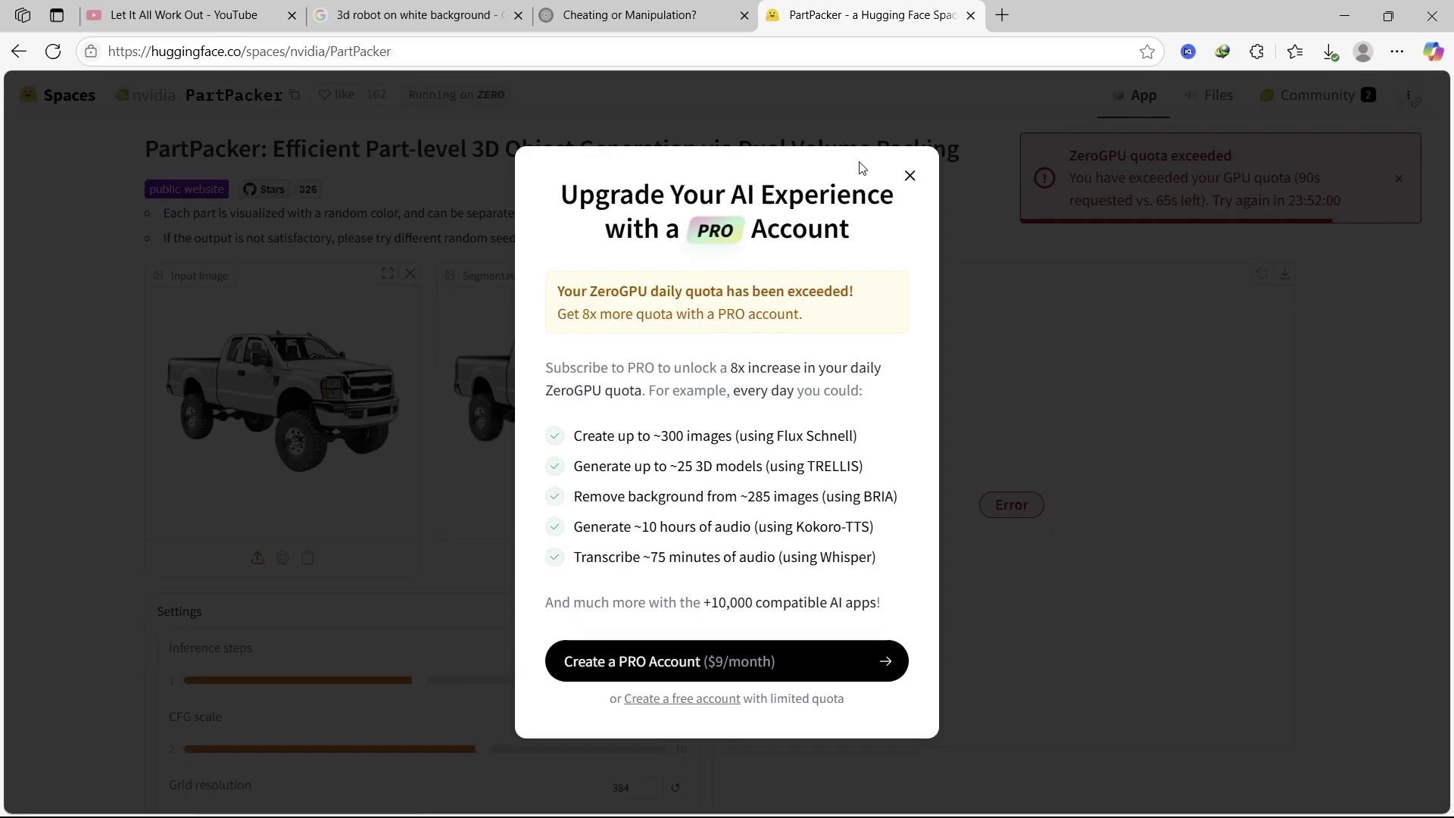
click(908, 176)
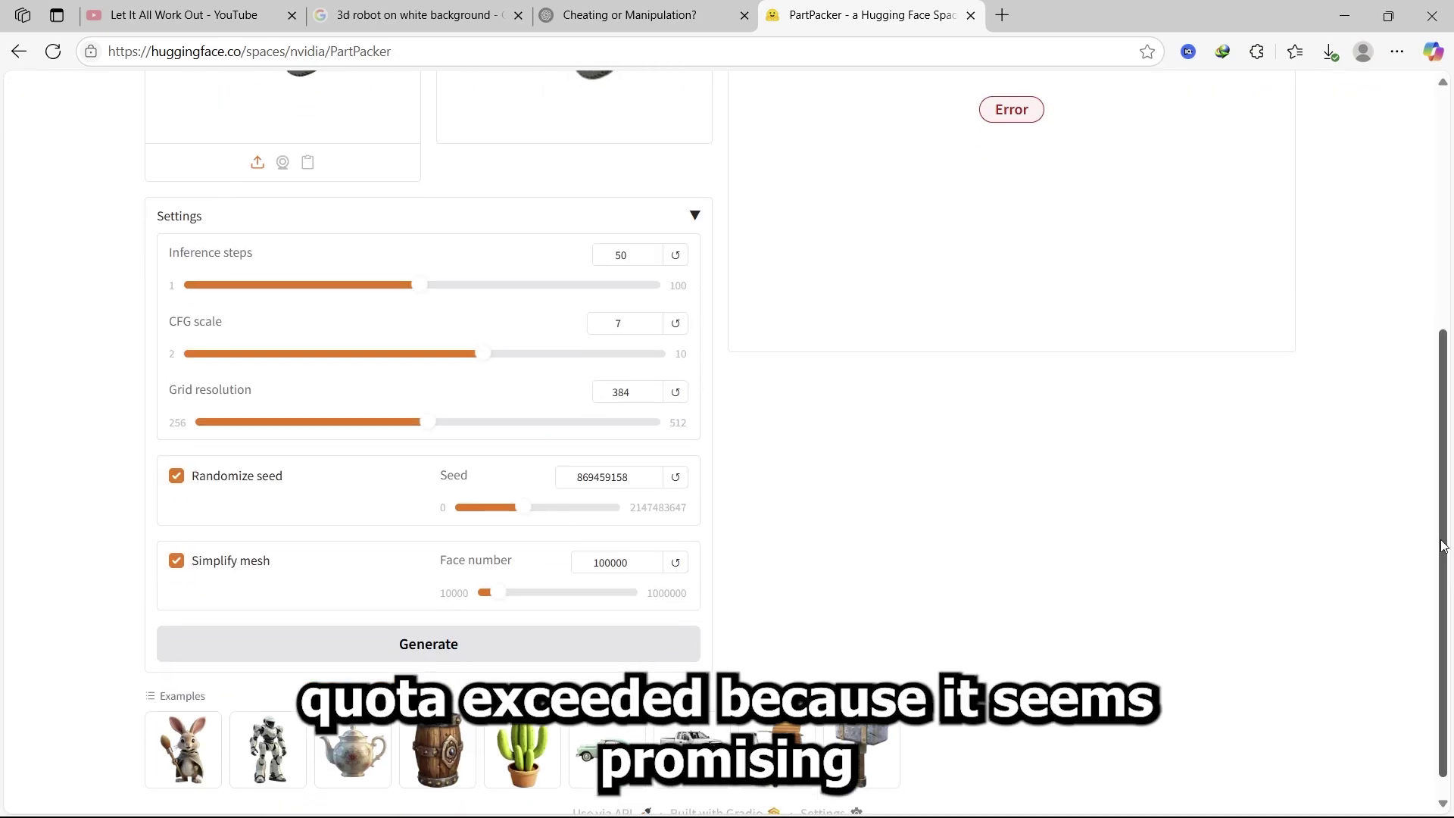
drag(1444, 544, 1449, 369)
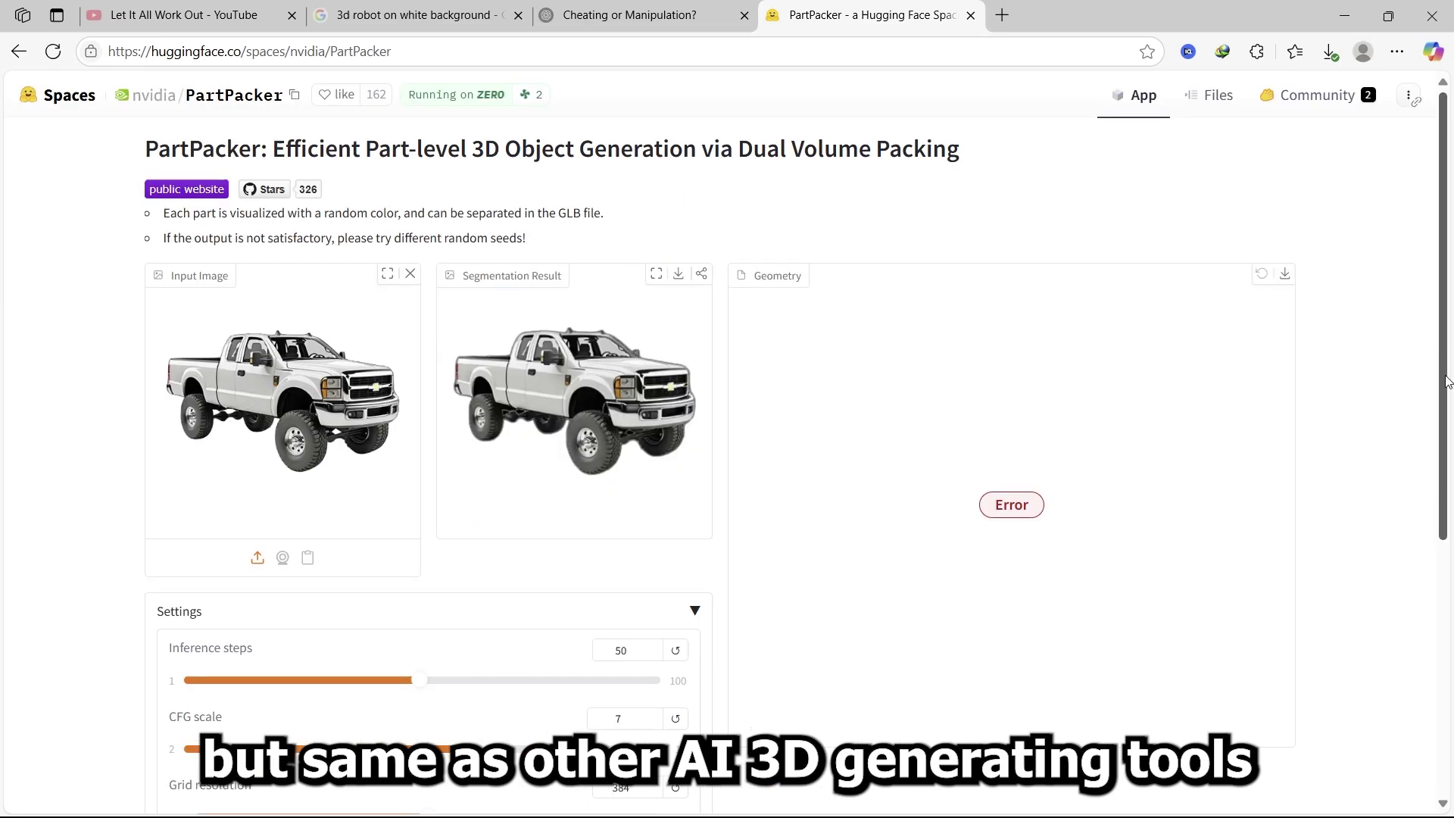
drag(1446, 400, 1447, 653)
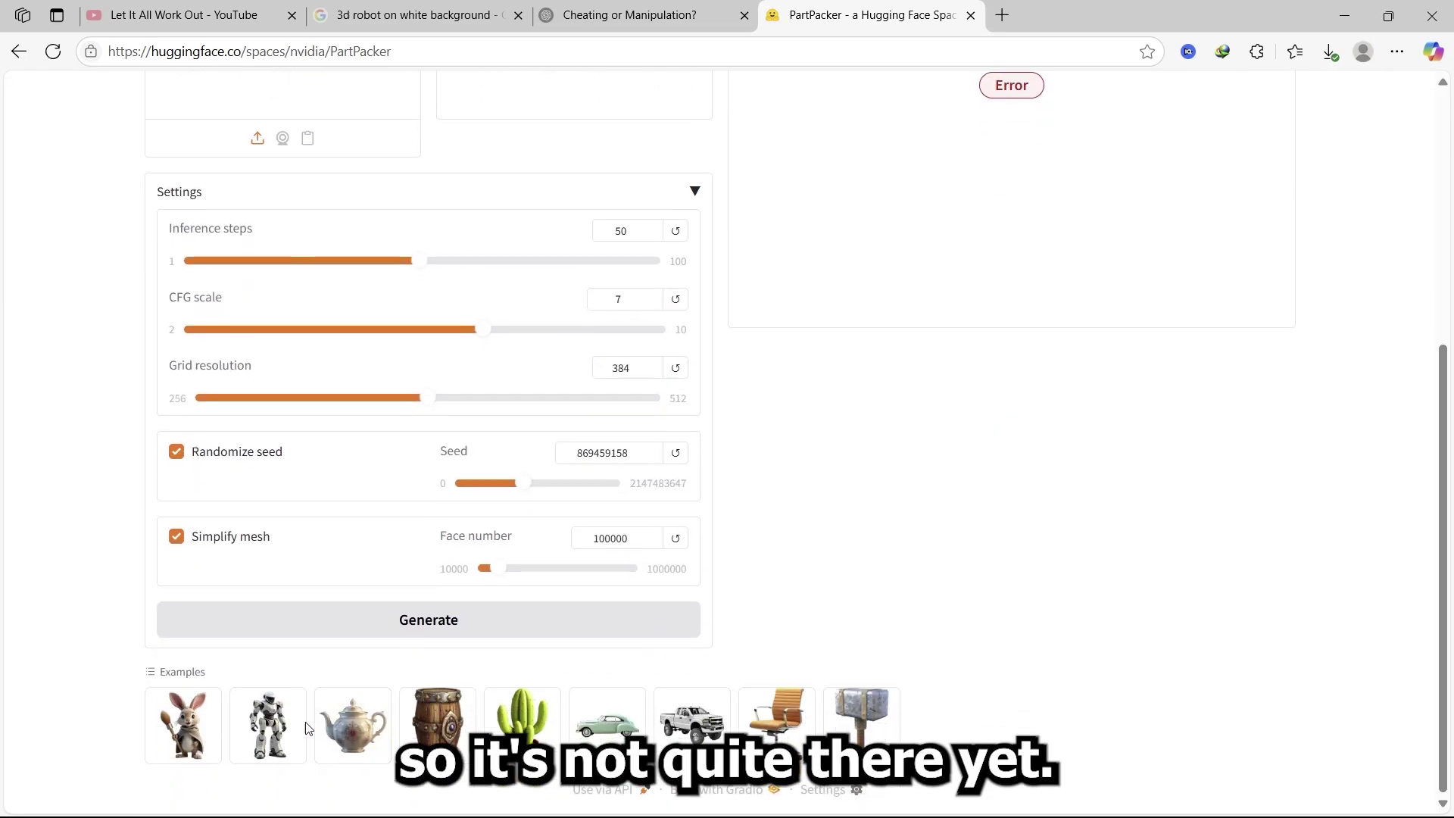
scroll(612, 642, up, 5)
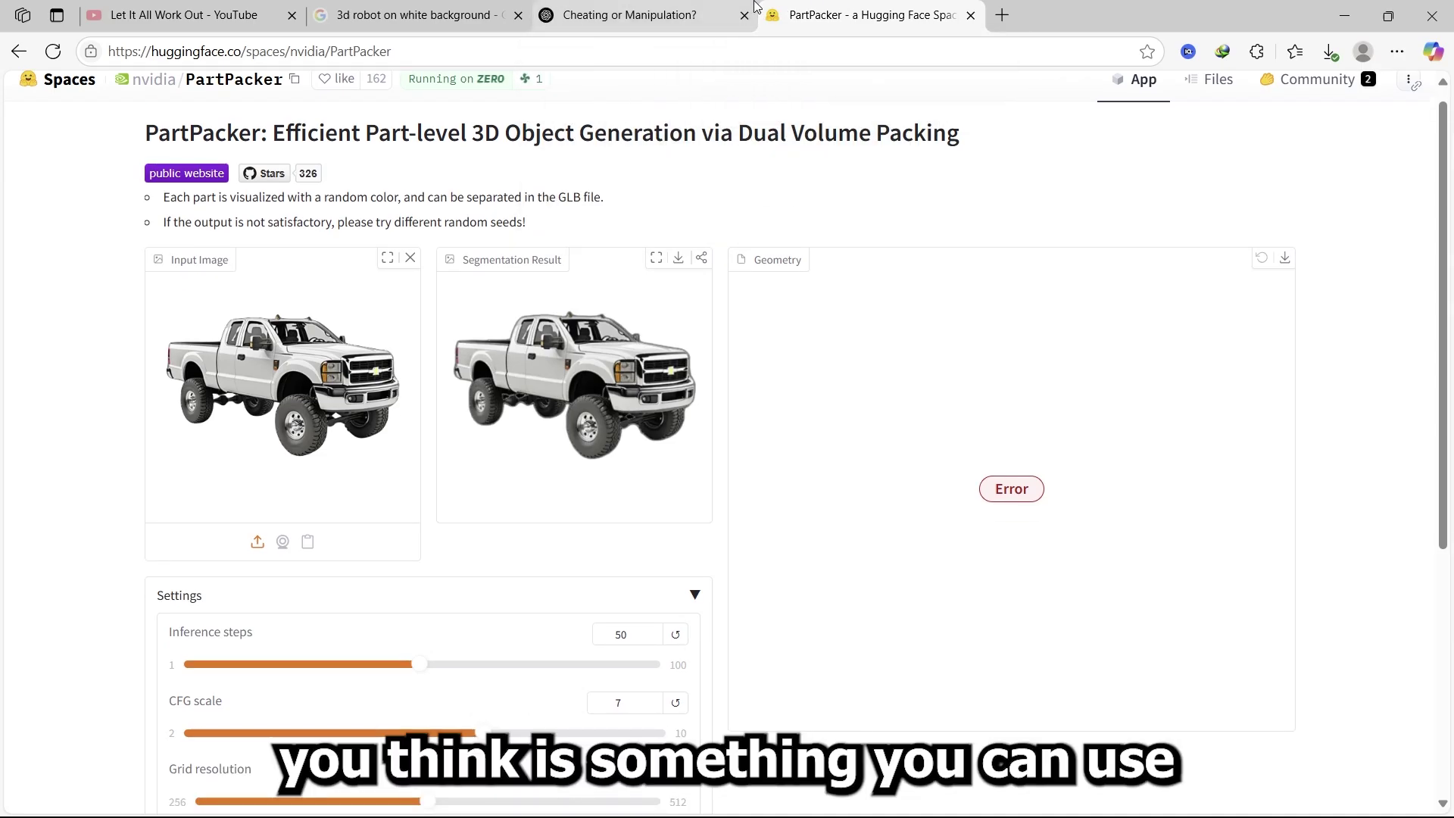
drag(1448, 233, 1448, 394)
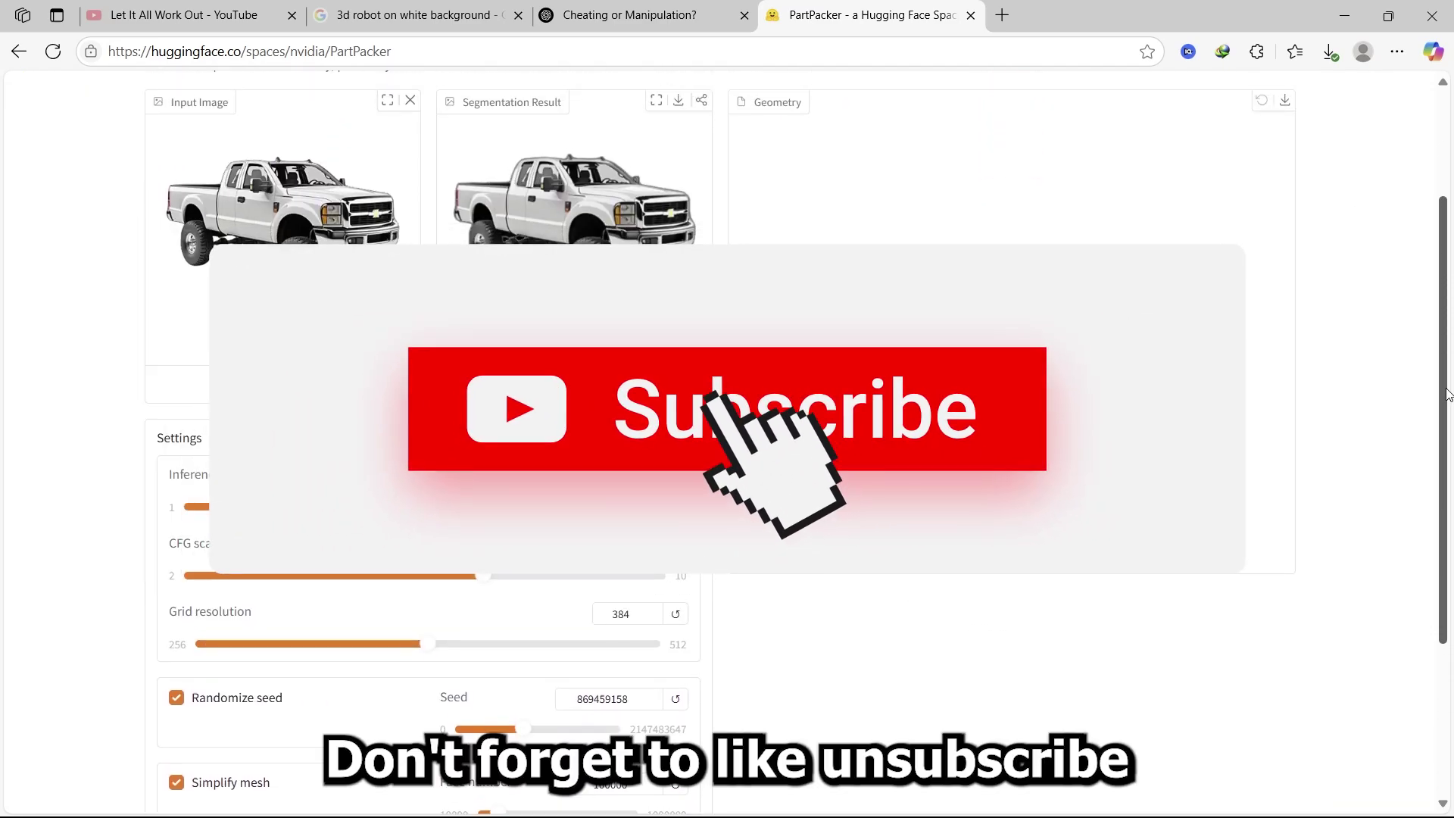